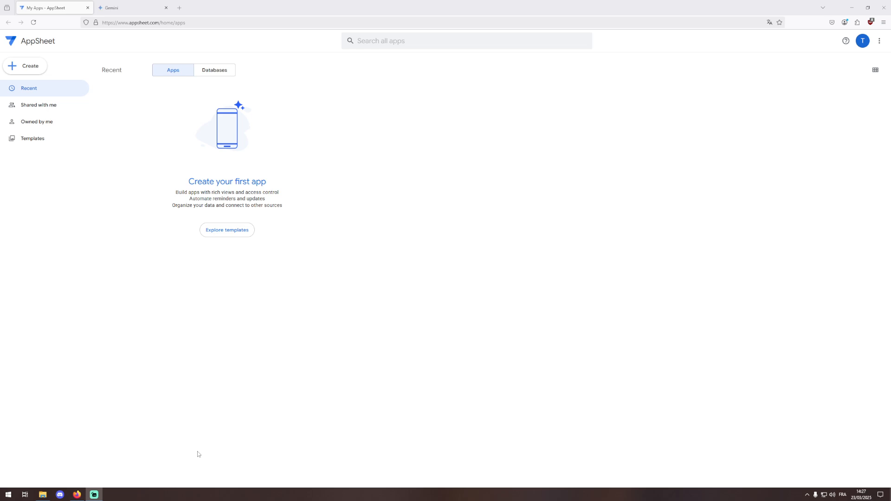
- Switch to the Gemini chat about AppSheet, zoom the page to 120%, and review the answer
{"action": "left_click", "coordinate": [114, 7]}
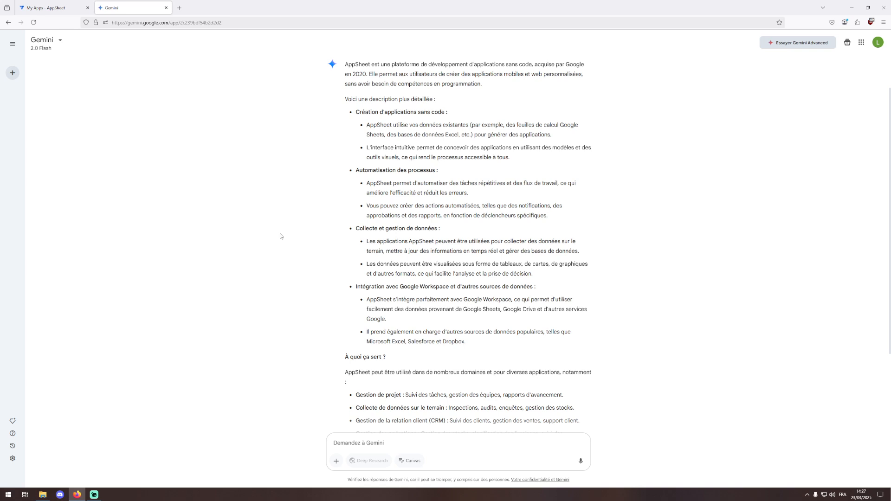
{"action": "key", "text": "ctrl+plus"}
{"action": "key", "text": "ctrl+plus"}
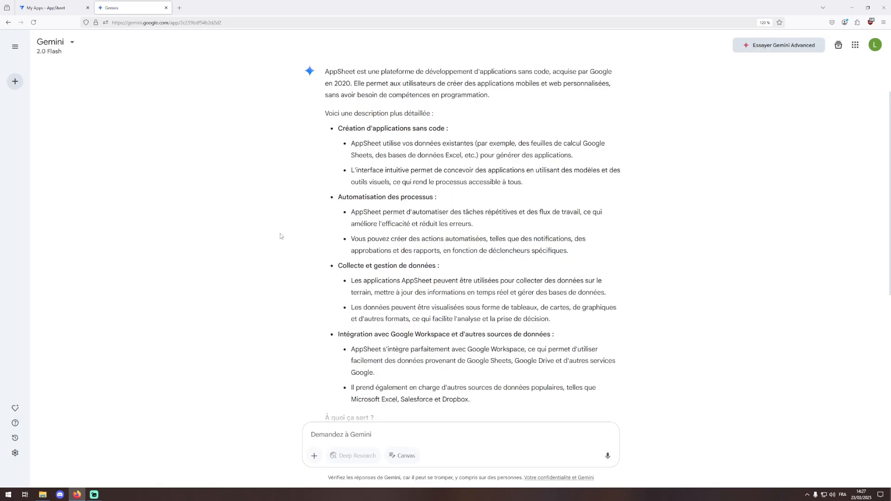
{"action": "scroll", "coordinate": [308, 219], "scroll_direction": "up", "scroll_amount": 1}
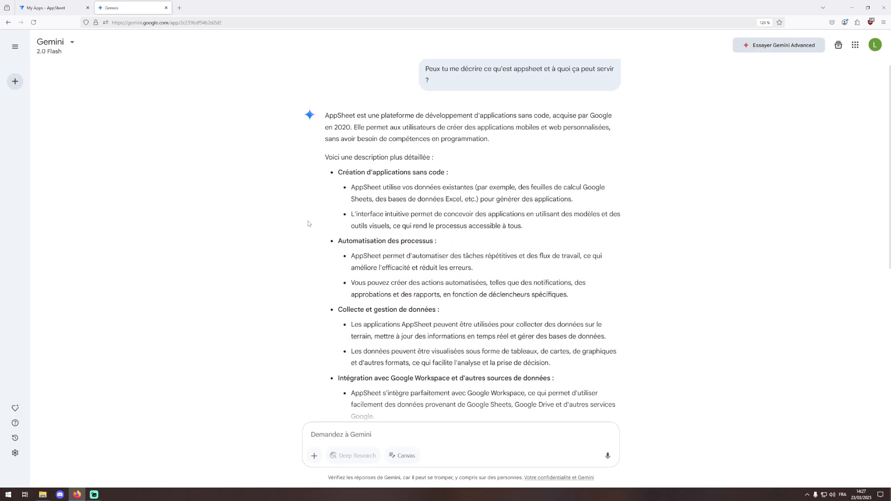
{"action": "scroll", "coordinate": [308, 223], "scroll_direction": "down", "scroll_amount": 1}
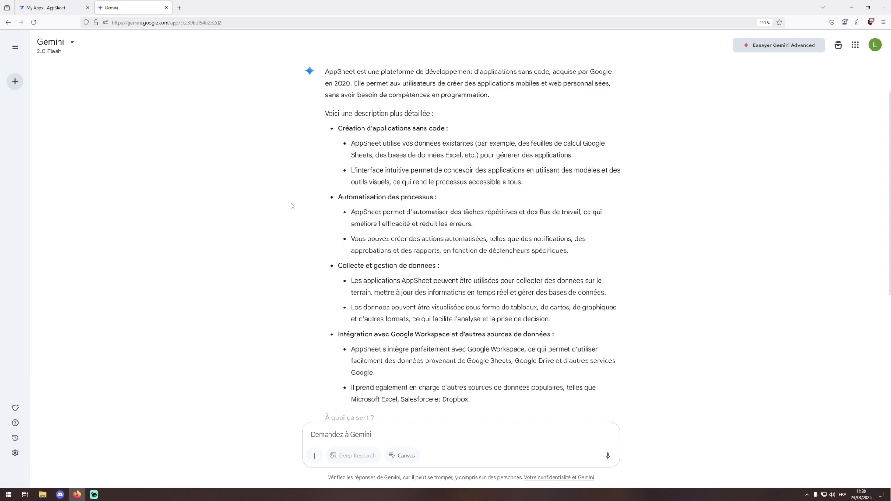
- Scroll down to Gemini's 'À quoi ça sert ?' section and closing summary
{"action": "scroll", "coordinate": [297, 211], "scroll_direction": "down", "scroll_amount": 1}
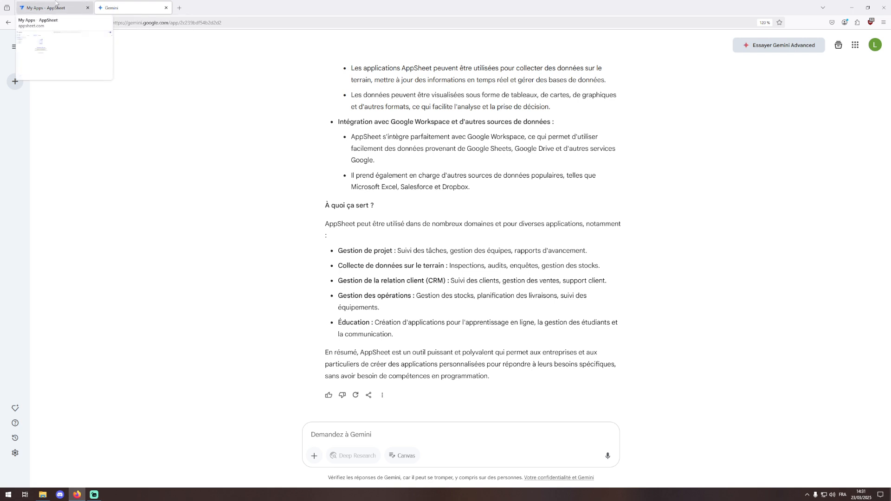
- Return to AppSheet's My Apps page and open the App templates gallery
{"action": "left_click", "coordinate": [56, 5]}
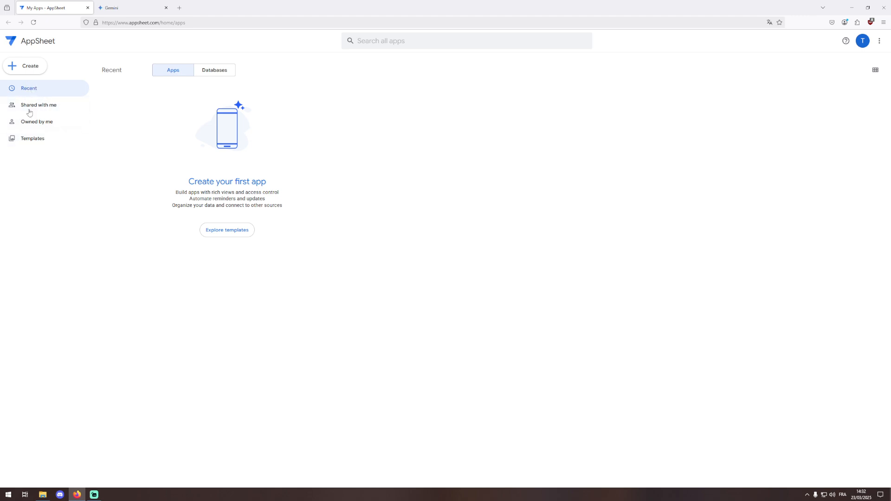
{"action": "left_click", "coordinate": [32, 138]}
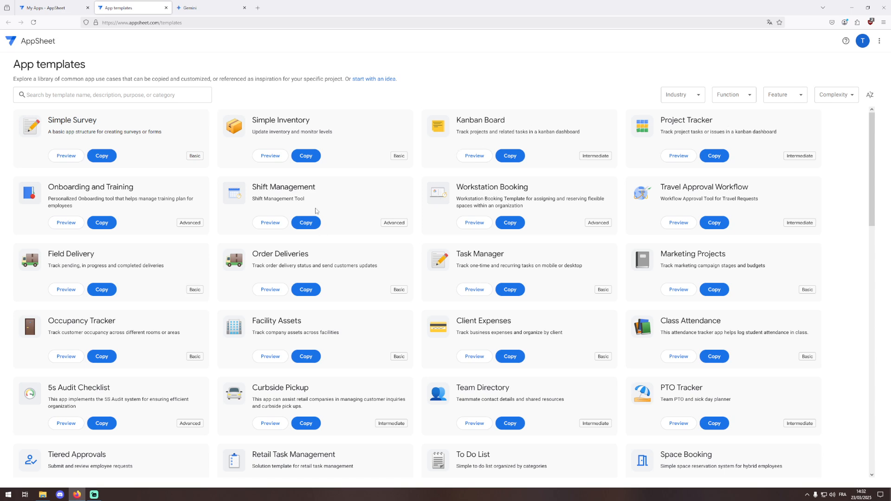
{"action": "scroll", "coordinate": [411, 262], "scroll_direction": "down", "scroll_amount": 4}
{"action": "scroll", "coordinate": [410, 262], "scroll_direction": "down", "scroll_amount": 5}
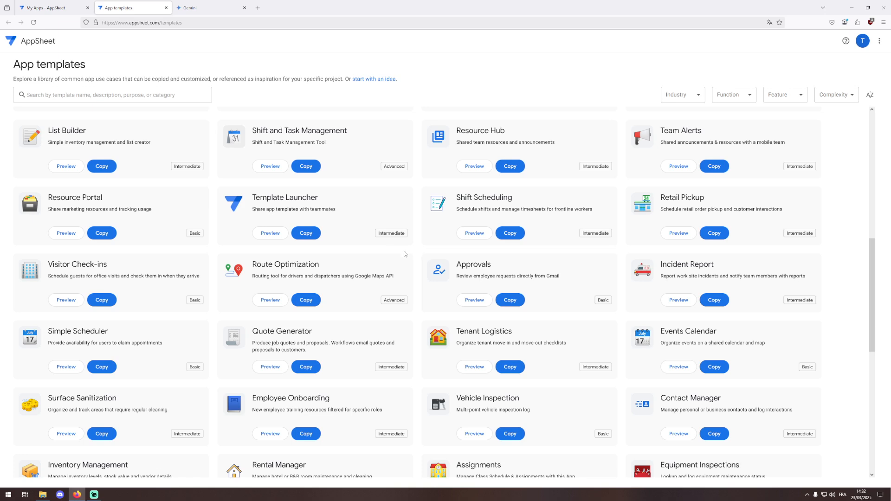
{"action": "middle_click", "coordinate": [134, 6]}
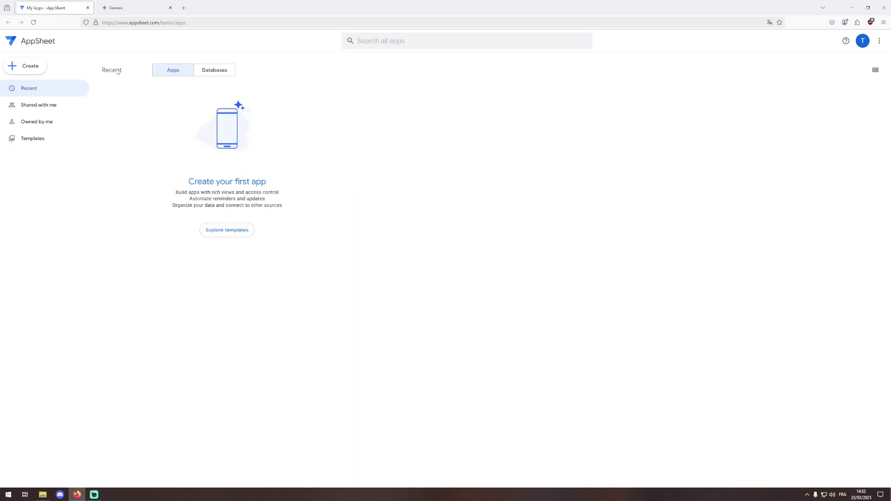
- Filter to 'Owned by me', then check 'Shared with me', which lists no apps
{"action": "left_click", "coordinate": [28, 122]}
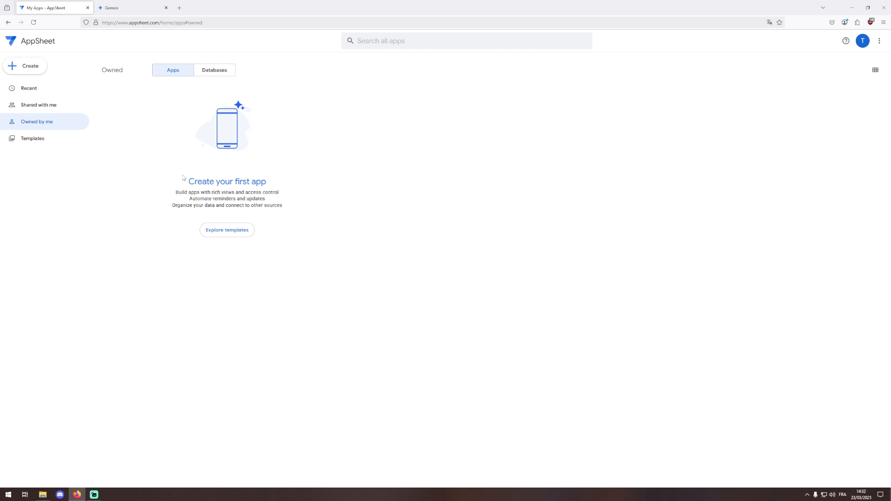
{"action": "left_click", "coordinate": [58, 110]}
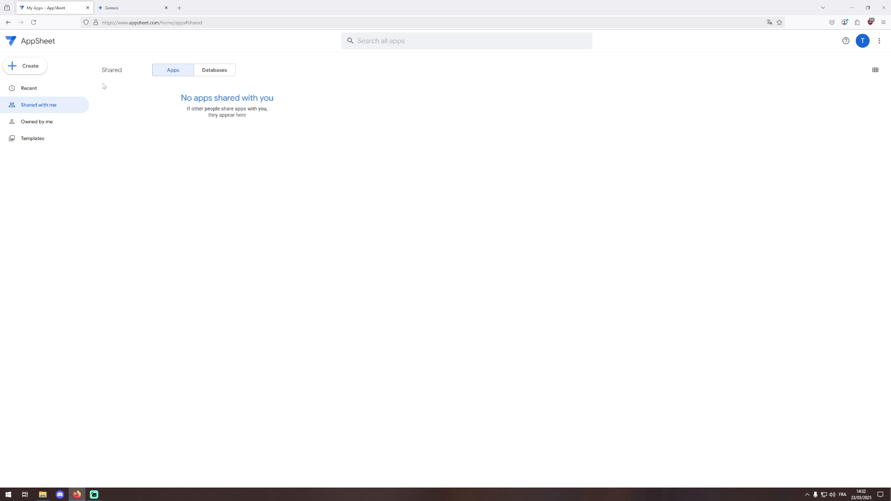
- Choose Create > App > Blank app to get the New App naming form
{"action": "left_click", "coordinate": [22, 69]}
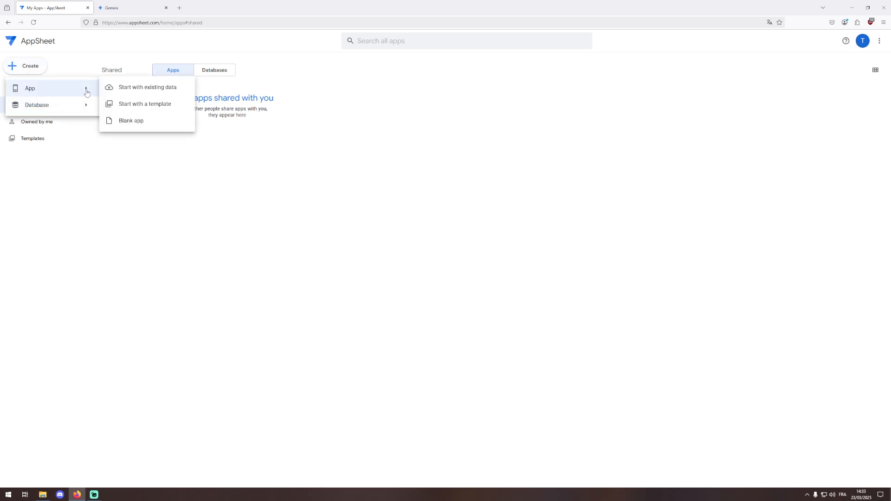
{"action": "mouse_move", "coordinate": [34, 111]}
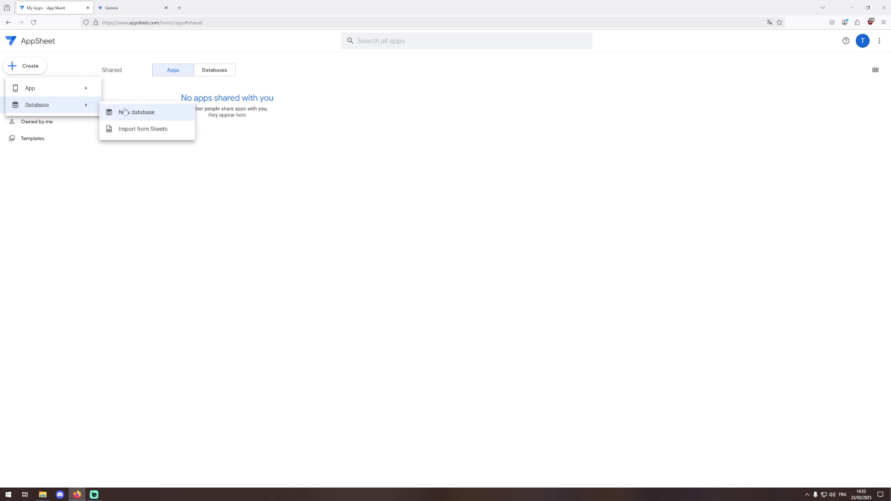
{"action": "mouse_move", "coordinate": [93, 92]}
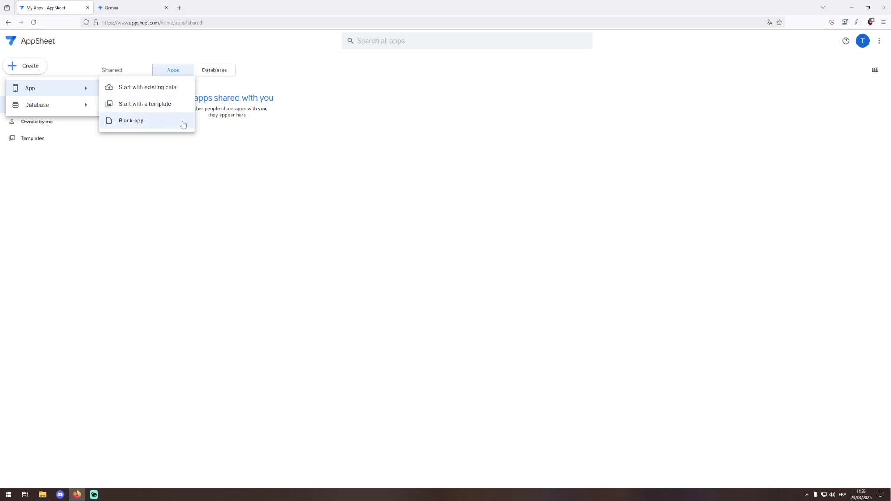
{"action": "left_click", "coordinate": [161, 125]}
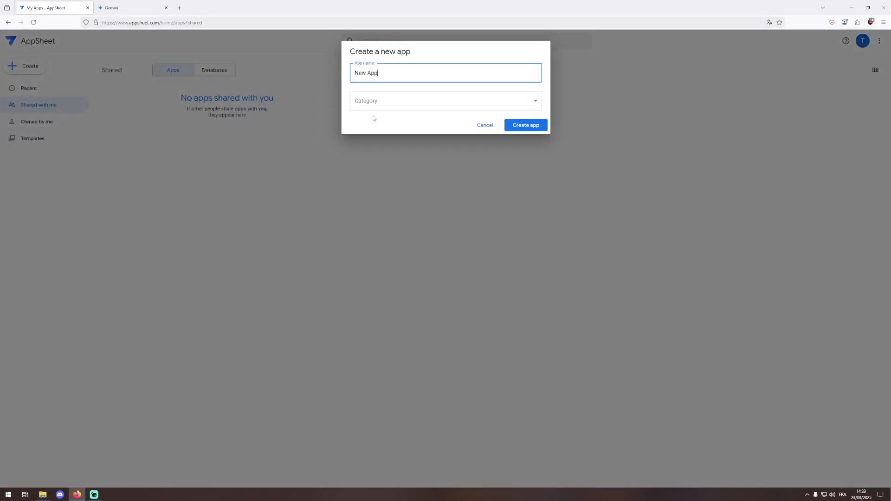
- Name the app 'Tuto', set its category to Other, and create it
{"action": "double_click", "coordinate": [393, 67]}
{"action": "key", "text": "ctrl+a"}
{"action": "type", "text": "Tuto"}
{"action": "left_click", "coordinate": [400, 102]}
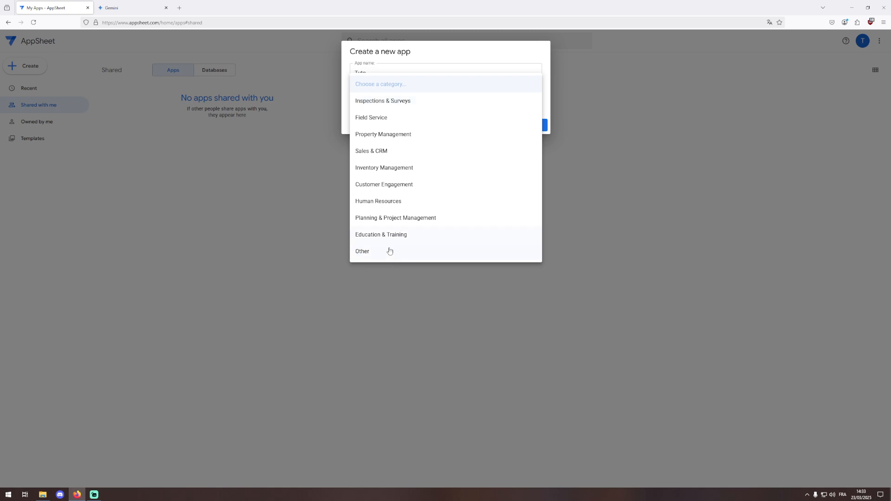
{"action": "left_click", "coordinate": [386, 251]}
{"action": "left_click", "coordinate": [524, 124]}
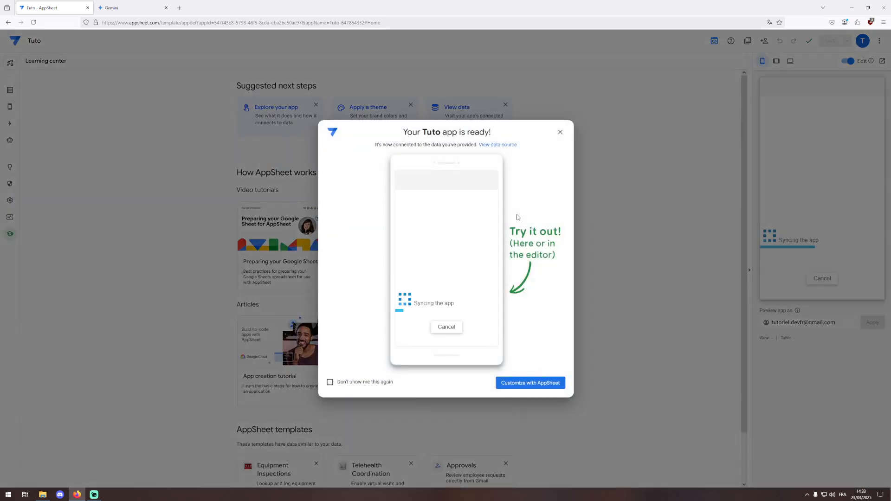
- Permanently dismiss the Tuto app-ready message and launch the Tuto app in its own tab
{"action": "left_click", "coordinate": [330, 382]}
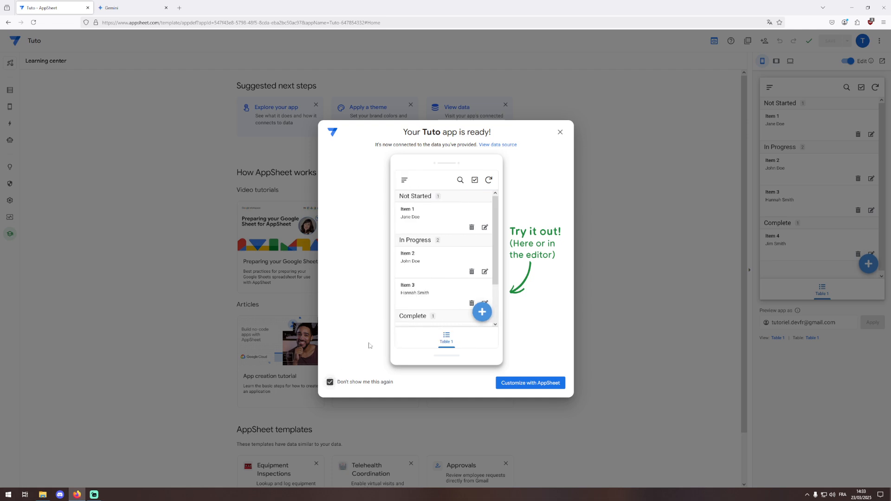
{"action": "left_click", "coordinate": [559, 132]}
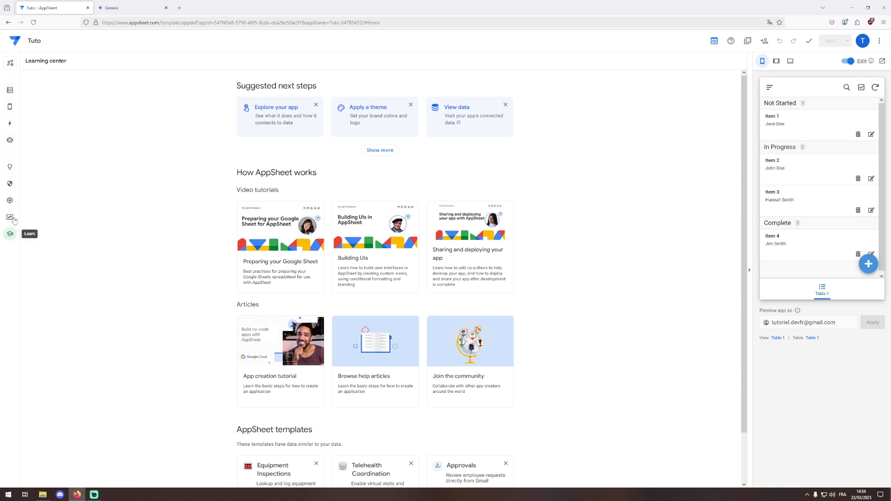
{"action": "mouse_move", "coordinate": [10, 106]}
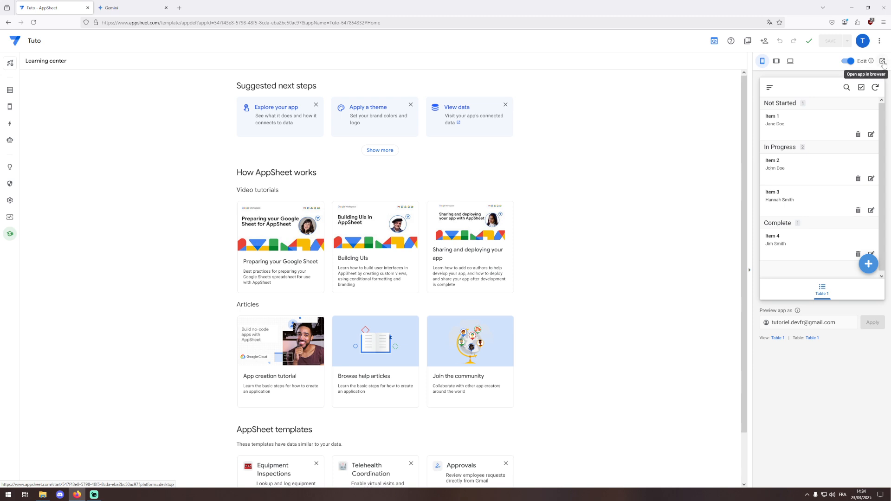
{"action": "left_click", "coordinate": [883, 64]}
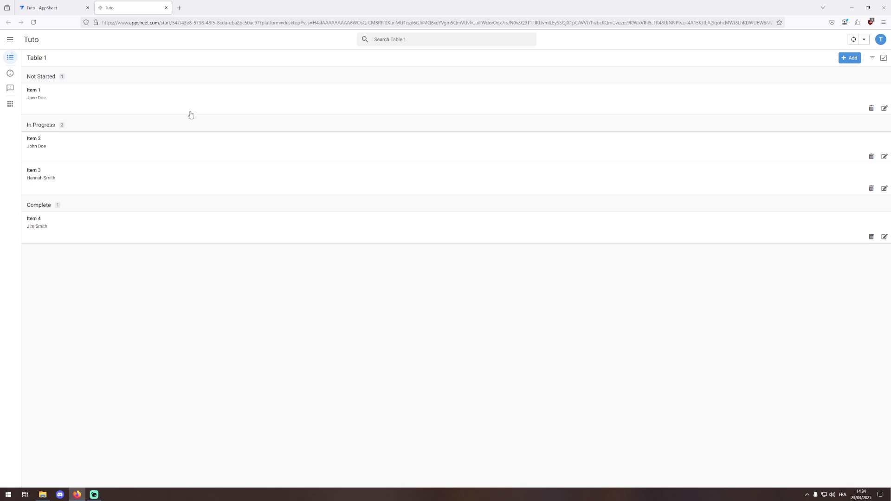
- Resync the running Tuto app's data, then go back to the editor's Learning center
{"action": "left_click", "coordinate": [46, 4]}
{"action": "left_click", "coordinate": [134, 8]}
{"action": "left_click", "coordinate": [33, 22]}
{"action": "left_click", "coordinate": [75, 5]}
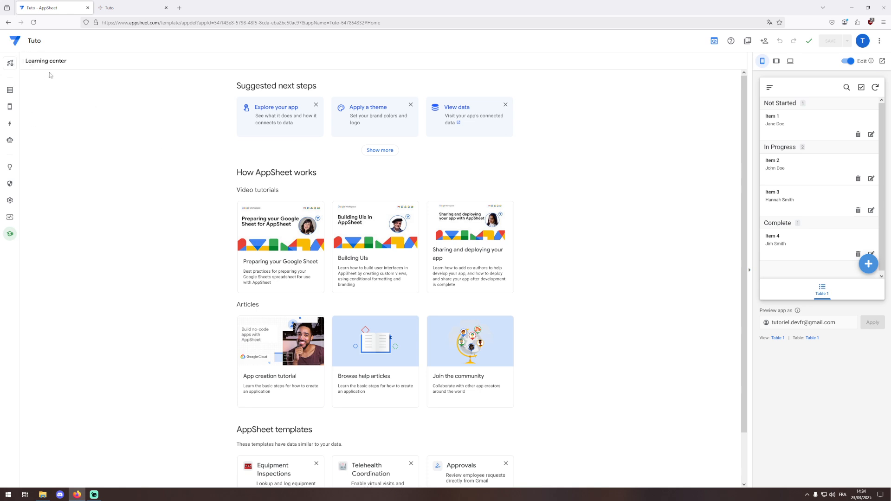
- Review the Deploy, Versions and Monitor pages, expanding version history and usage statistics
{"action": "left_click", "coordinate": [11, 63]}
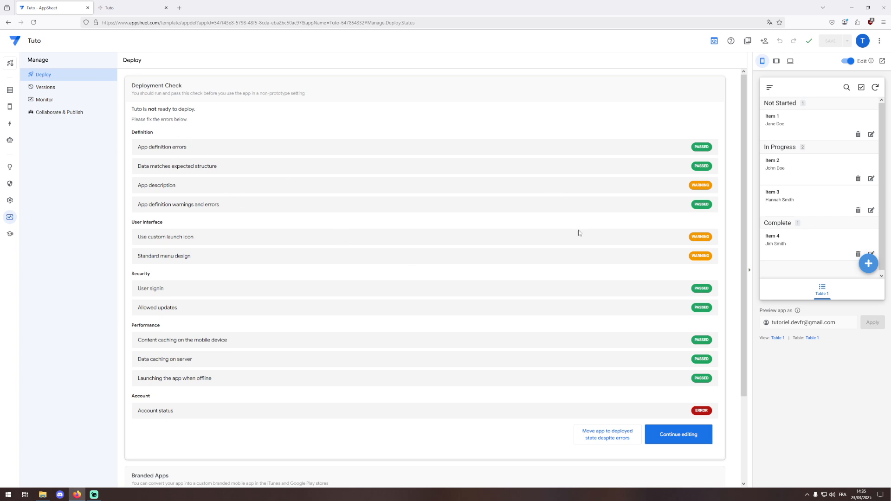
{"action": "left_click", "coordinate": [55, 88]}
{"action": "left_click", "coordinate": [167, 96]}
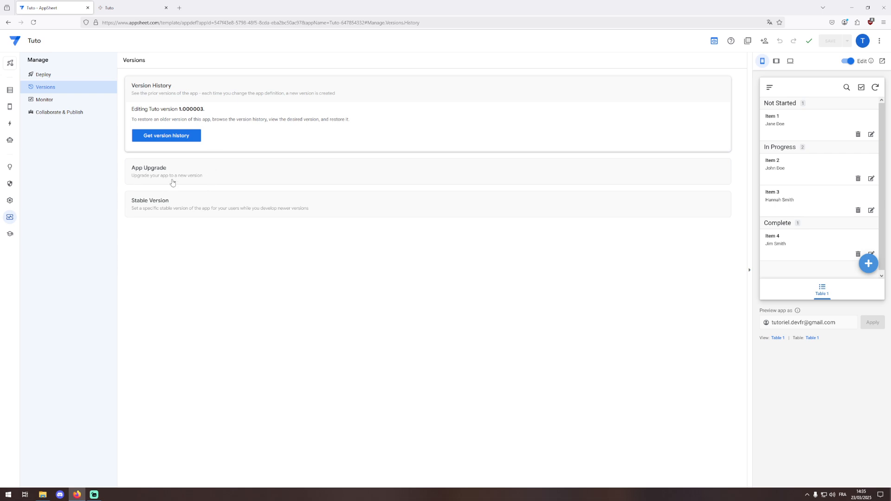
{"action": "left_click", "coordinate": [41, 101]}
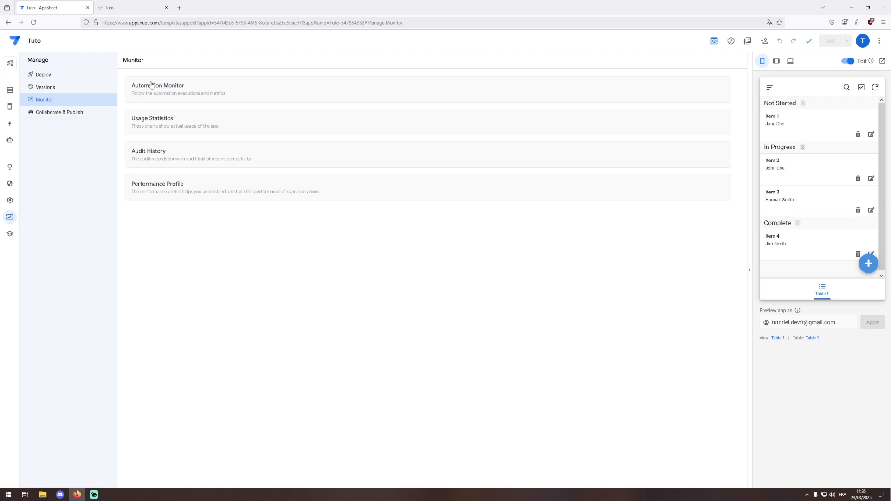
{"action": "left_click", "coordinate": [166, 126]}
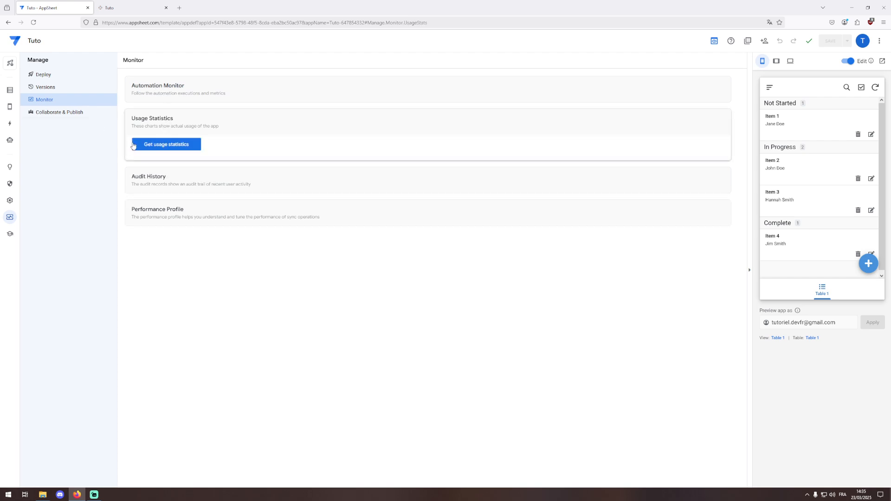
{"action": "left_click", "coordinate": [147, 119]}
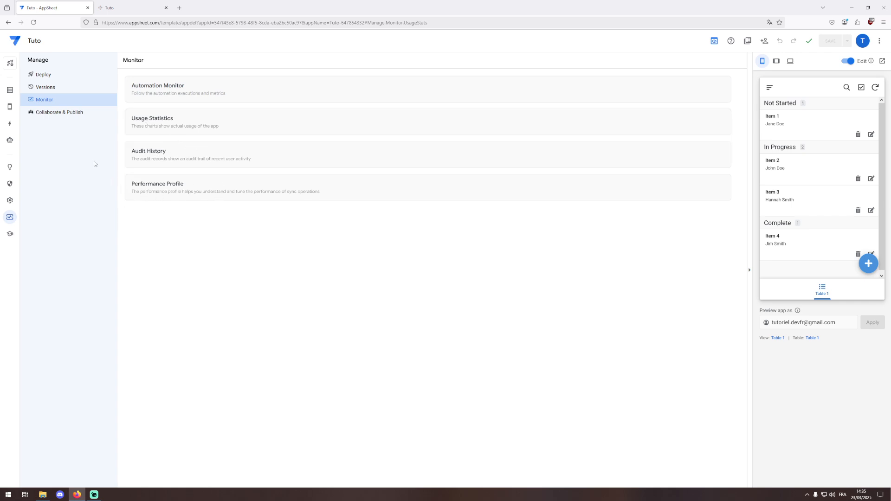
- Explore Collaborate & Publish options, then open Security sign-in and the Share 'Tuto' dialog
{"action": "left_click", "coordinate": [52, 114]}
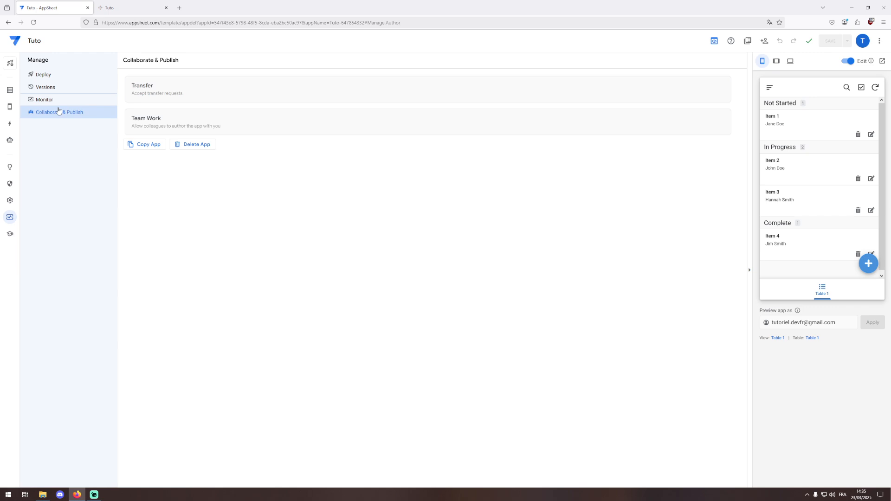
{"action": "left_click", "coordinate": [150, 123]}
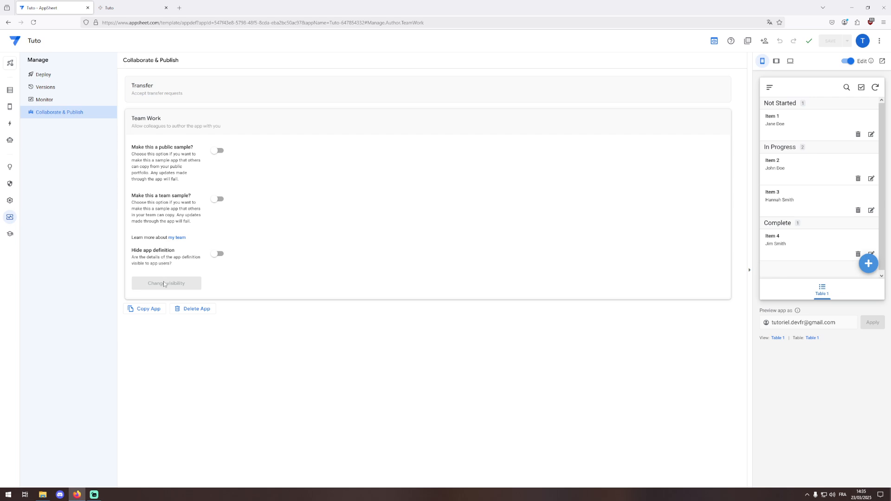
{"action": "left_click", "coordinate": [207, 149]}
{"action": "left_click", "coordinate": [188, 123]}
{"action": "left_click", "coordinate": [185, 88]}
{"action": "left_click", "coordinate": [202, 91]}
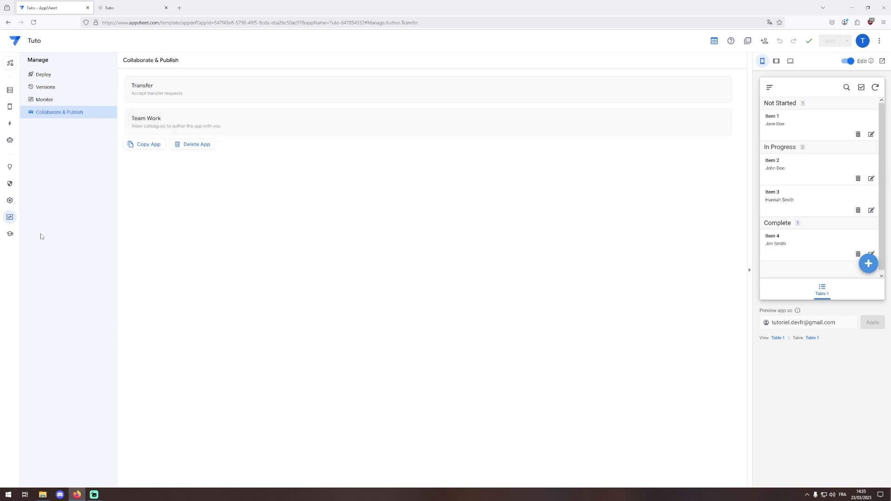
{"action": "left_click", "coordinate": [10, 218]}
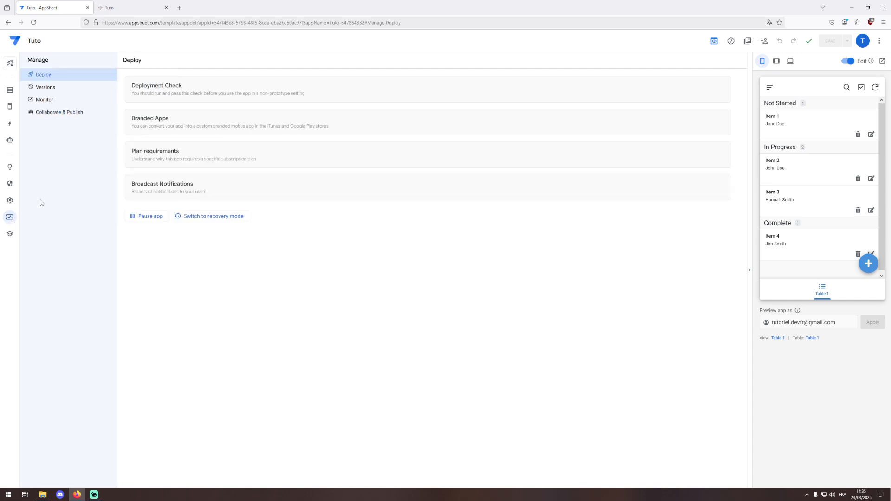
{"action": "left_click", "coordinate": [11, 184]}
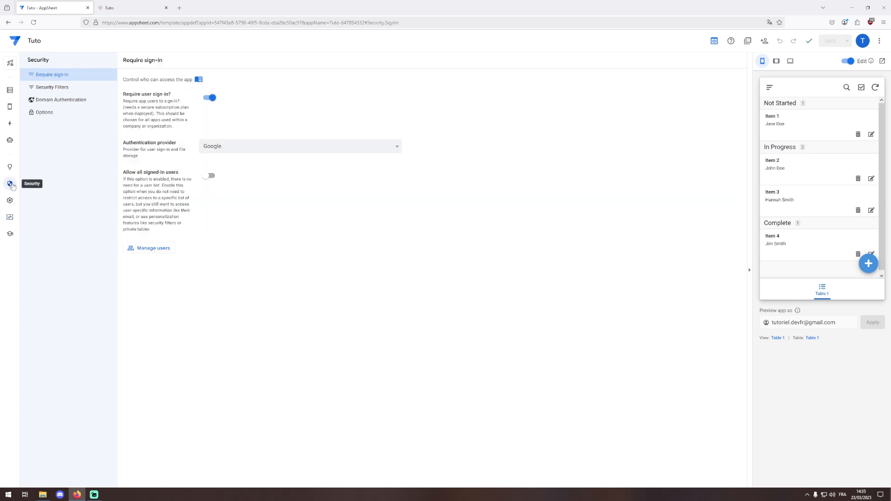
{"action": "left_click", "coordinate": [170, 249]}
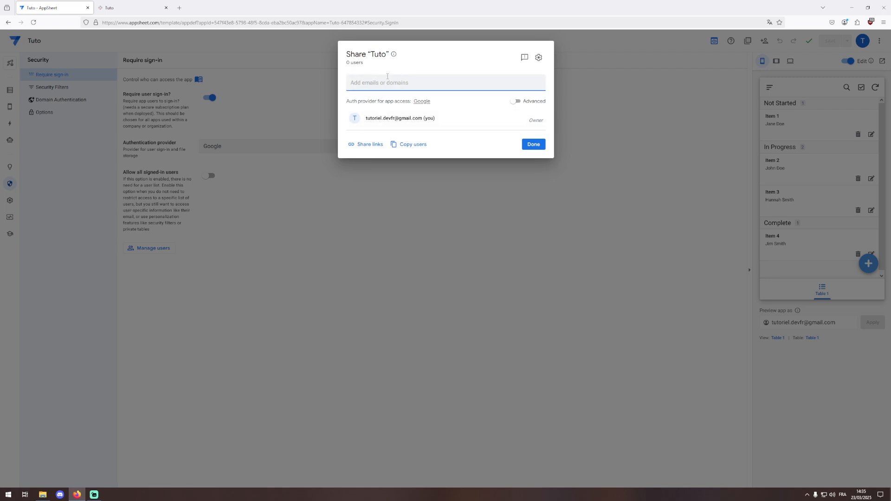
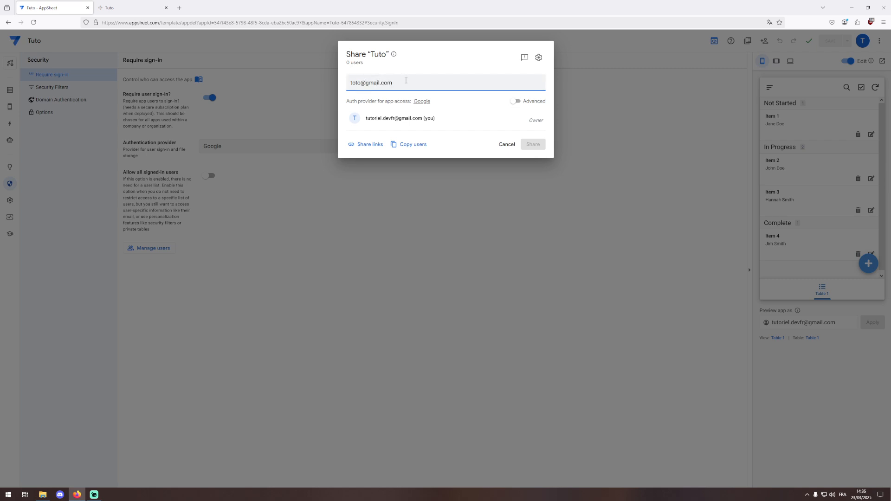
{"action": "key", "text": "Return"}
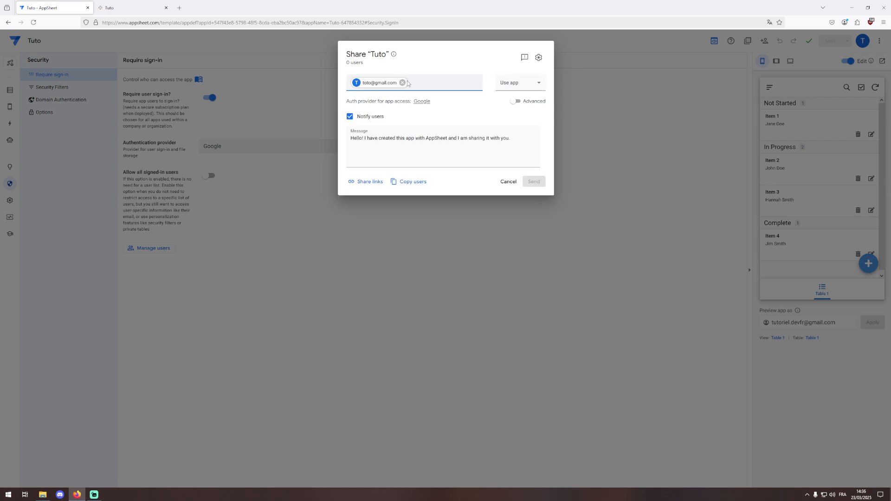
{"action": "left_click", "coordinate": [513, 83]}
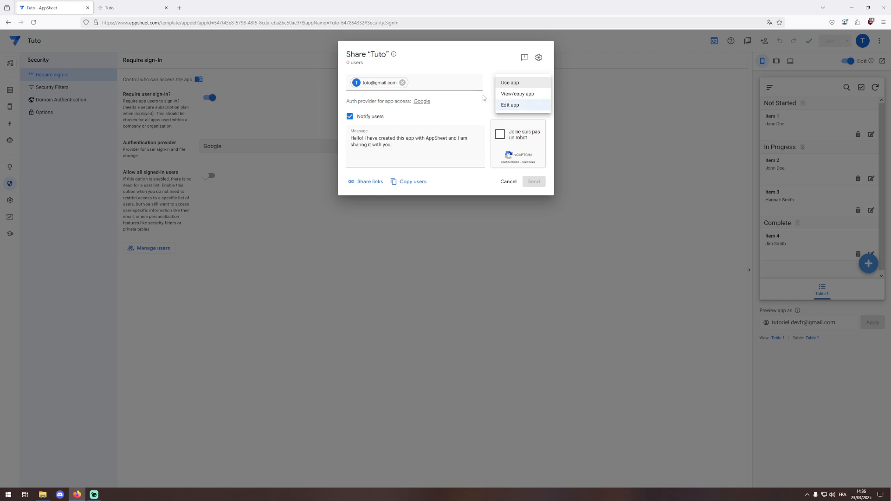
{"action": "left_click", "coordinate": [408, 87]}
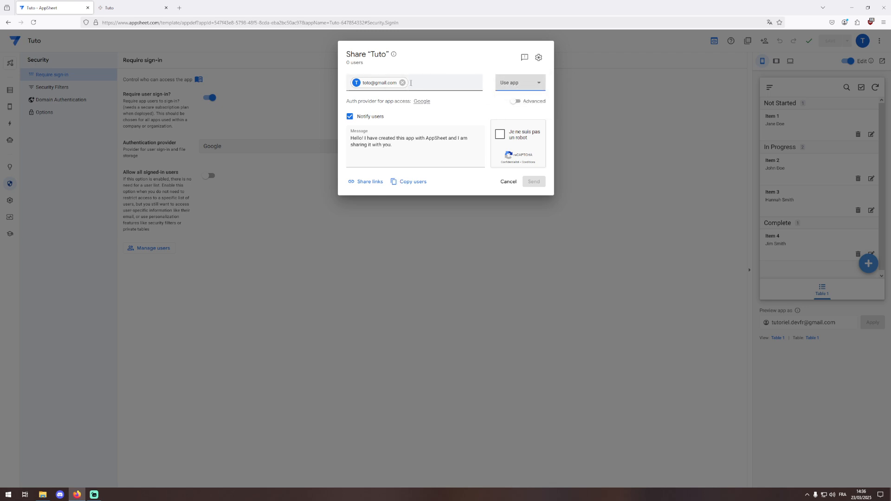
{"action": "left_click", "coordinate": [402, 83]}
{"action": "left_click", "coordinate": [623, 142]}
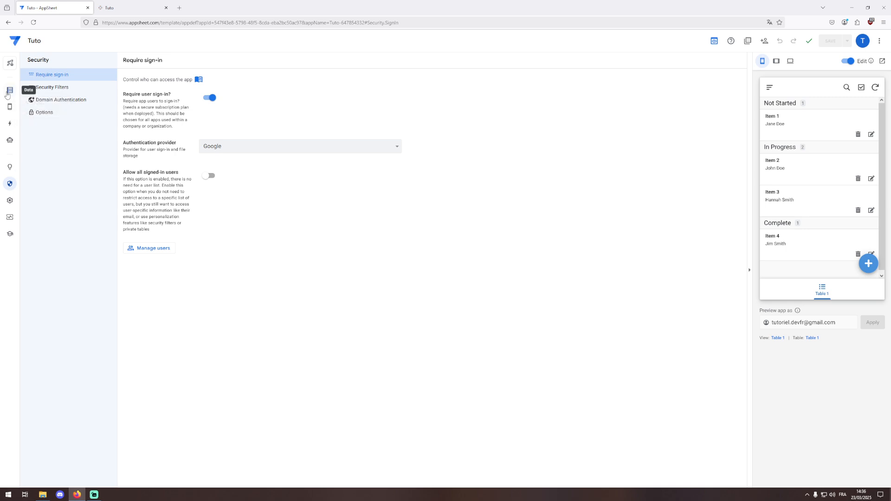
- Check Table 1's table view, sorted by Date and grouped by Status, then switch to the running app
{"action": "left_click", "coordinate": [9, 90]}
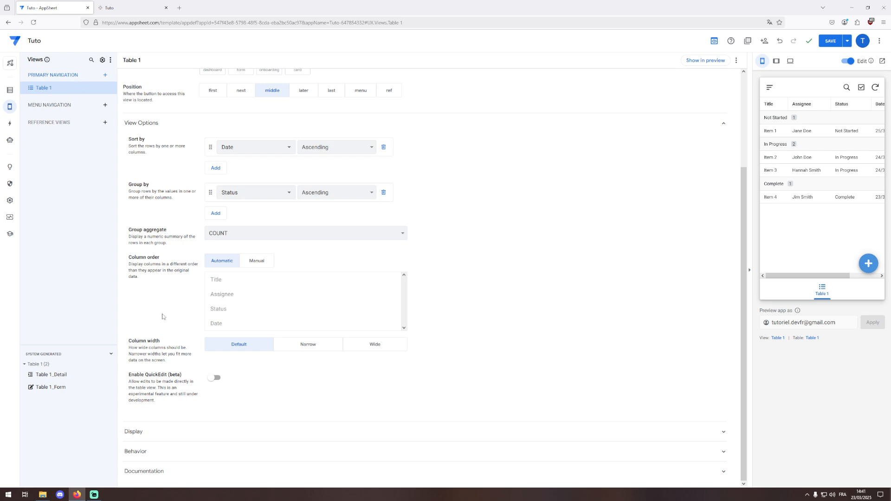
{"action": "scroll", "coordinate": [163, 316], "scroll_direction": "up", "scroll_amount": 3}
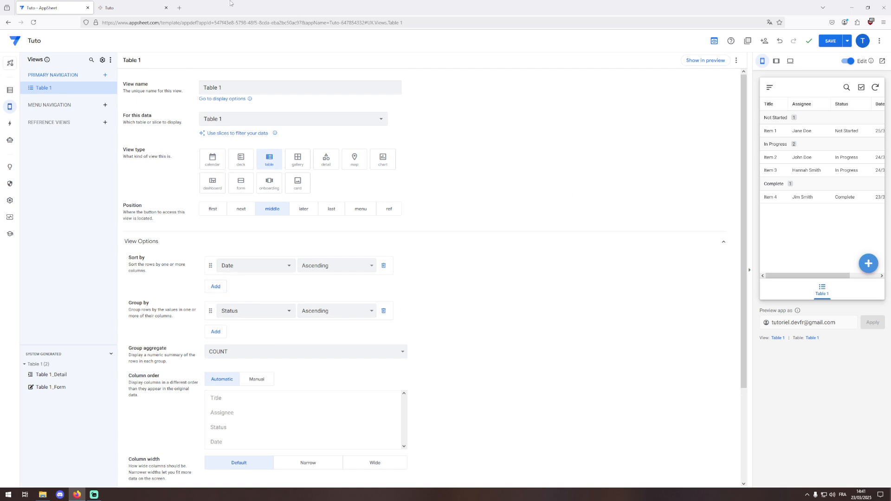
{"action": "left_click", "coordinate": [140, 7]}
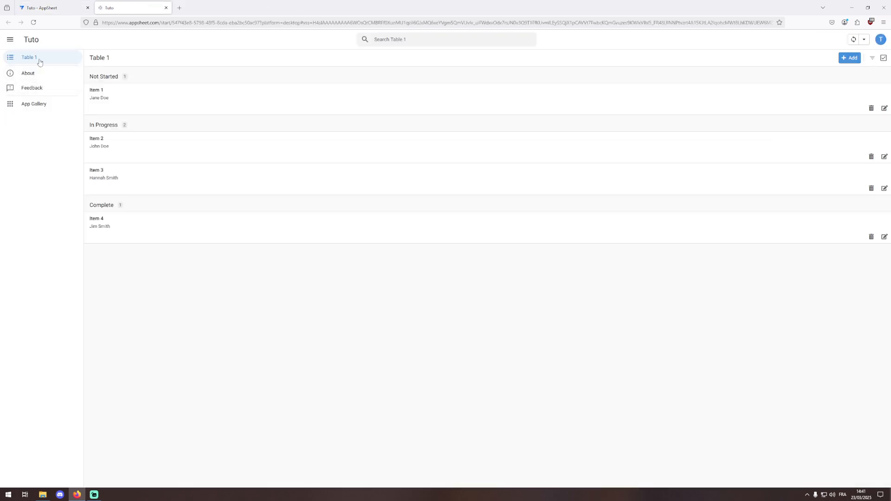
- Switch from the running Tuto app back to the 'Tuto - AppSheet' editor tab on Views > Table 1
{"action": "key", "text": "ctrl+shift+Tab"}
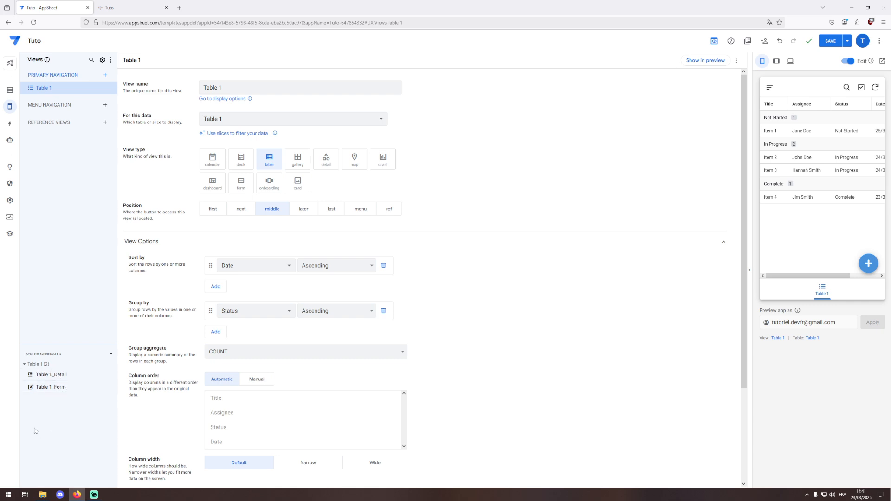
- Look over the Table 1_Form view and Delete action, then start a new Format rule
{"action": "left_click", "coordinate": [54, 390]}
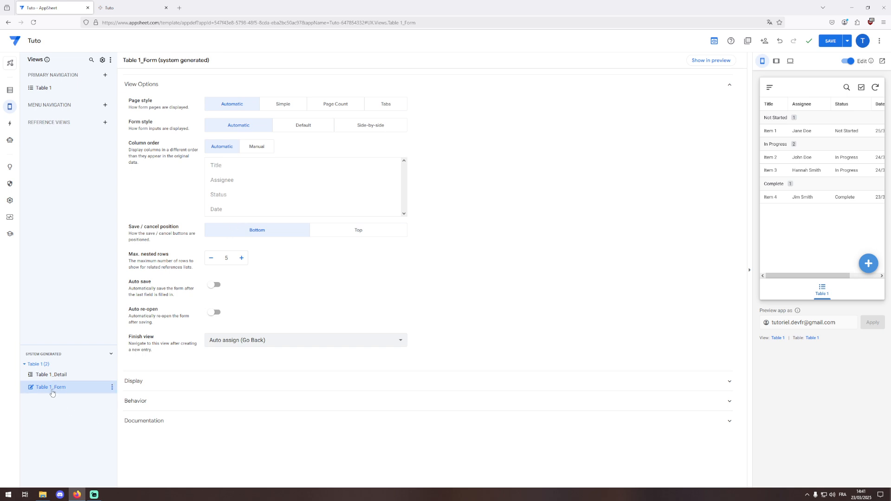
{"action": "left_click", "coordinate": [10, 125]}
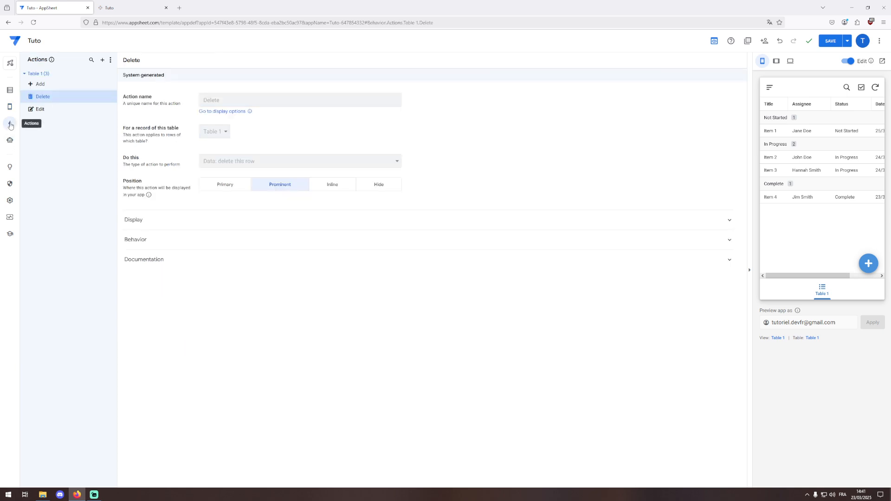
{"action": "left_click", "coordinate": [10, 106]}
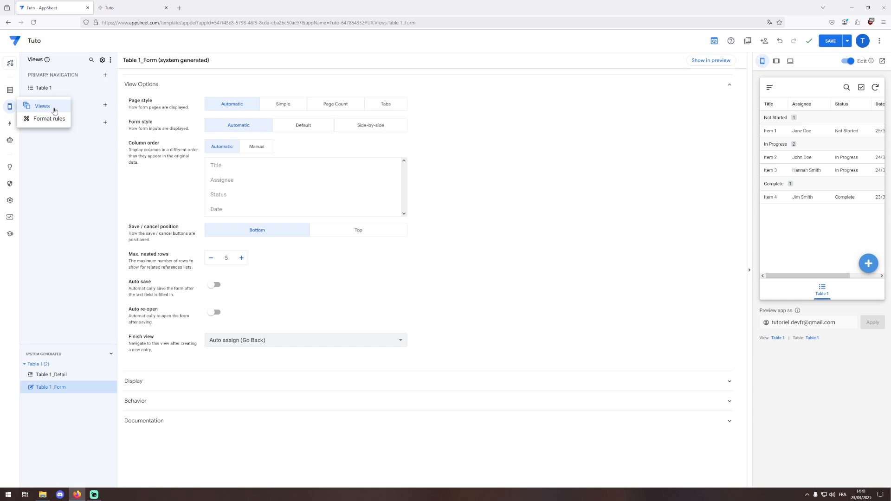
{"action": "mouse_move", "coordinate": [10, 106]}
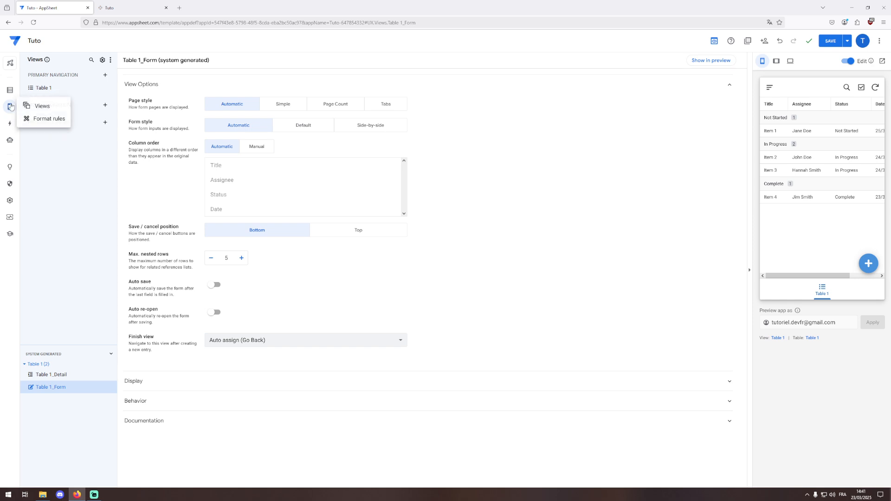
{"action": "left_click", "coordinate": [41, 122]}
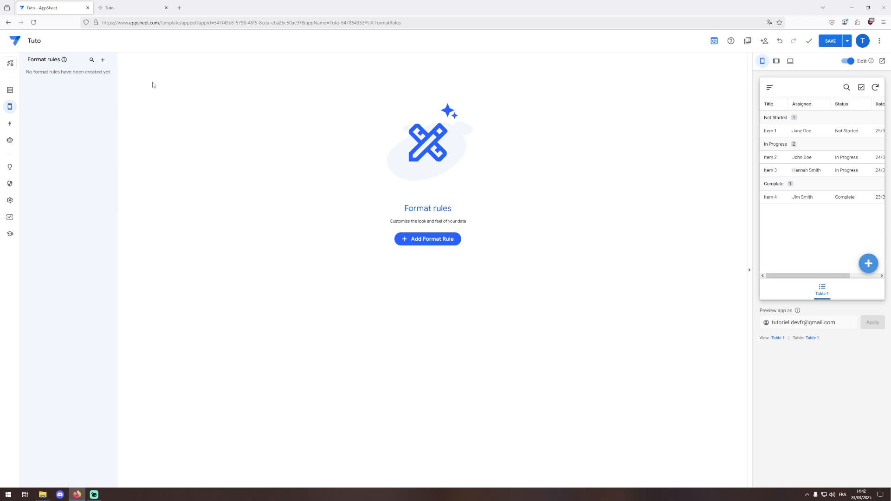
{"action": "left_click", "coordinate": [103, 60]}
- Create a new format rule from scratch, expand Text Format, and open its condition's Expression Assistant
{"action": "left_click", "coordinate": [371, 314]}
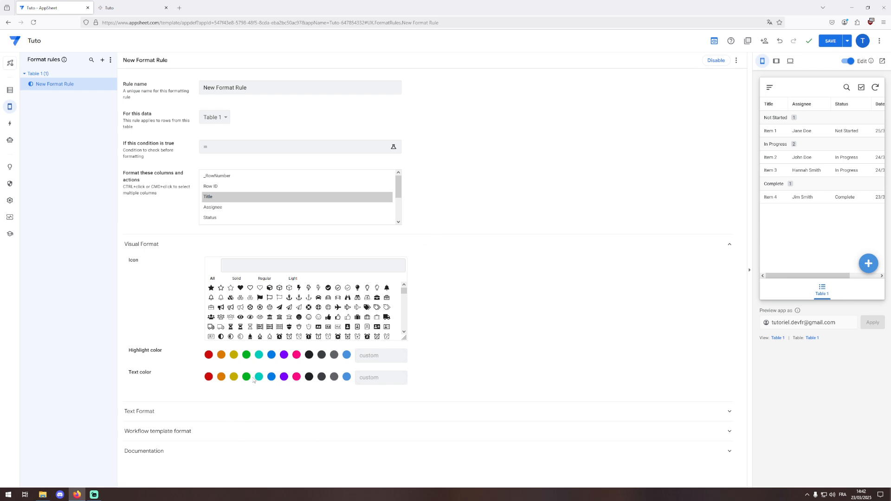
{"action": "left_click", "coordinate": [245, 412]}
{"action": "scroll", "coordinate": [244, 411], "scroll_direction": "down", "scroll_amount": 3}
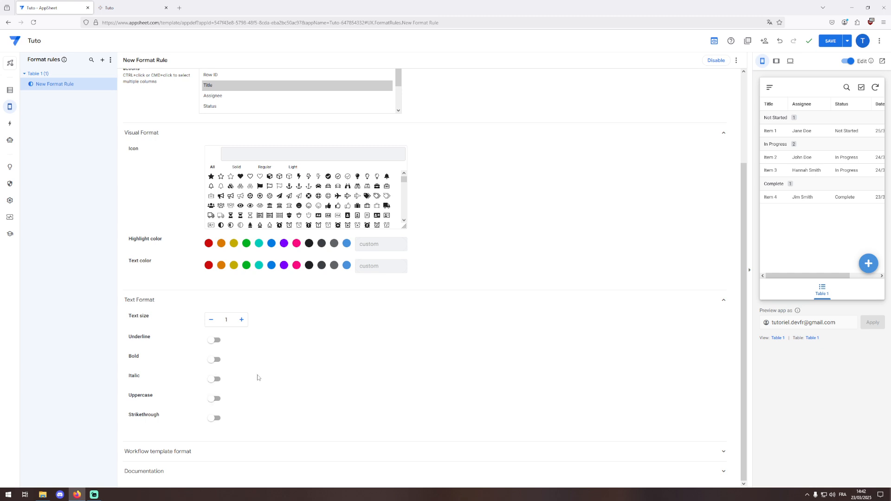
{"action": "scroll", "coordinate": [325, 410], "scroll_direction": "up", "scroll_amount": 3}
{"action": "scroll", "coordinate": [279, 401], "scroll_direction": "down", "scroll_amount": 3}
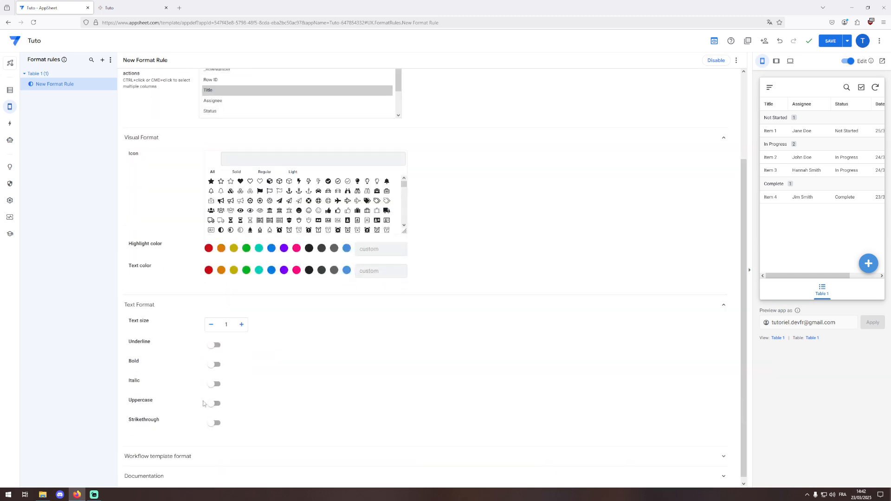
{"action": "scroll", "coordinate": [333, 317], "scroll_direction": "up", "scroll_amount": 3}
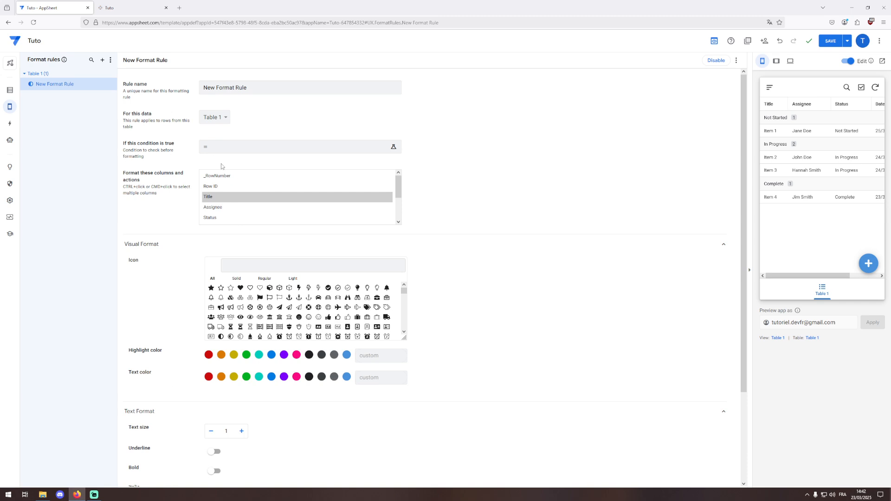
{"action": "left_click", "coordinate": [301, 149]}
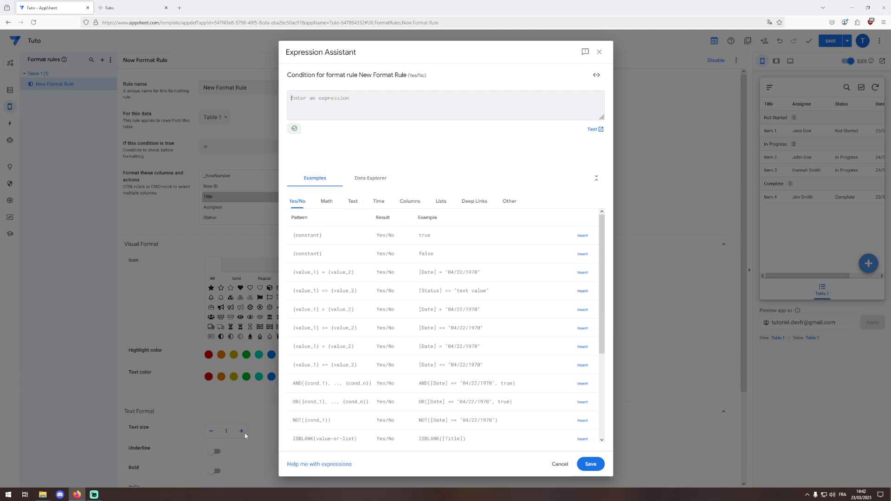
- Cancel the Expression Assistant, leaving the New Format Rule condition as just '='
{"action": "left_click", "coordinate": [702, 269]}
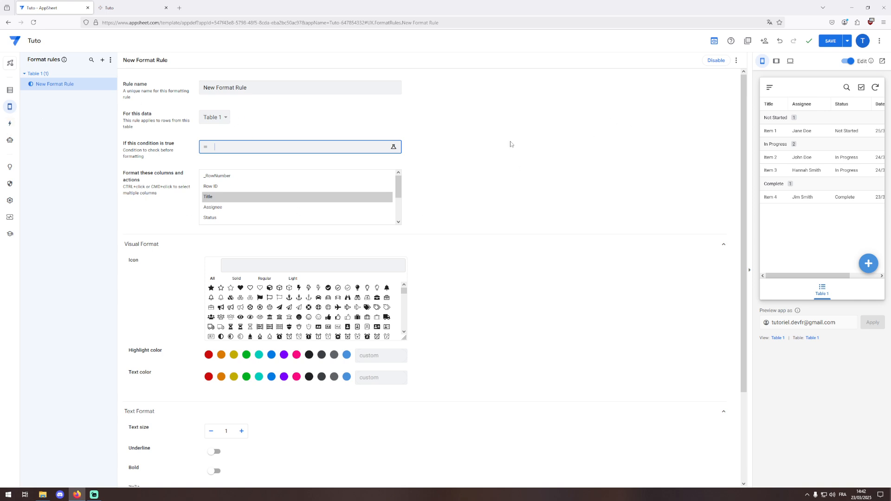
- Check the Delete action, then show Table 1's six columns (Title, Assignee, Status, Date) with types
{"action": "left_click", "coordinate": [10, 124]}
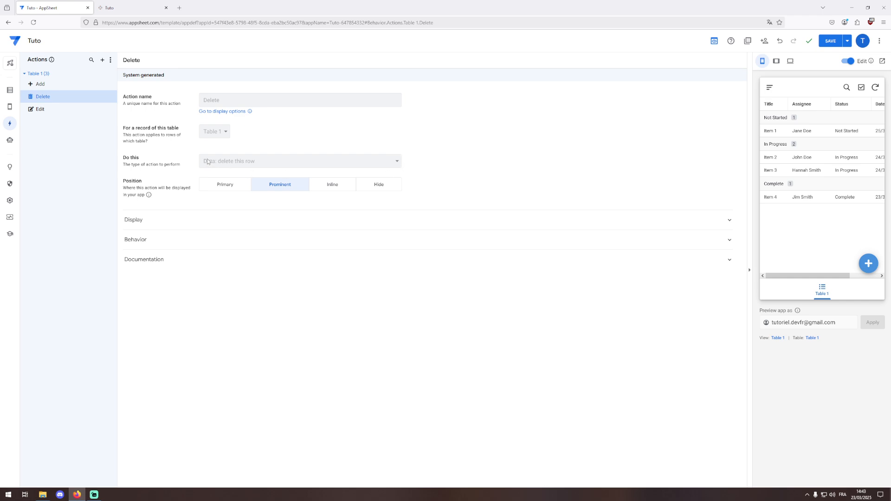
{"action": "left_click", "coordinate": [10, 89]}
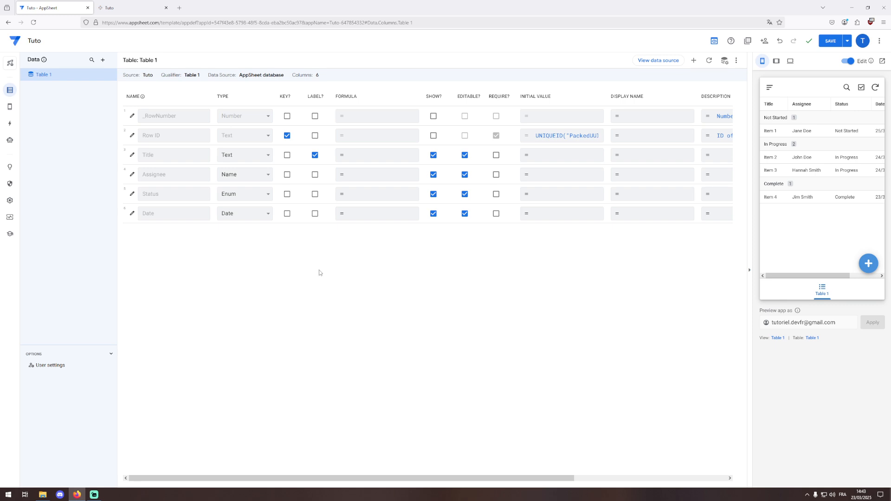
- Open the Automation Bots page, which has no bots yet
{"action": "left_click", "coordinate": [9, 140]}
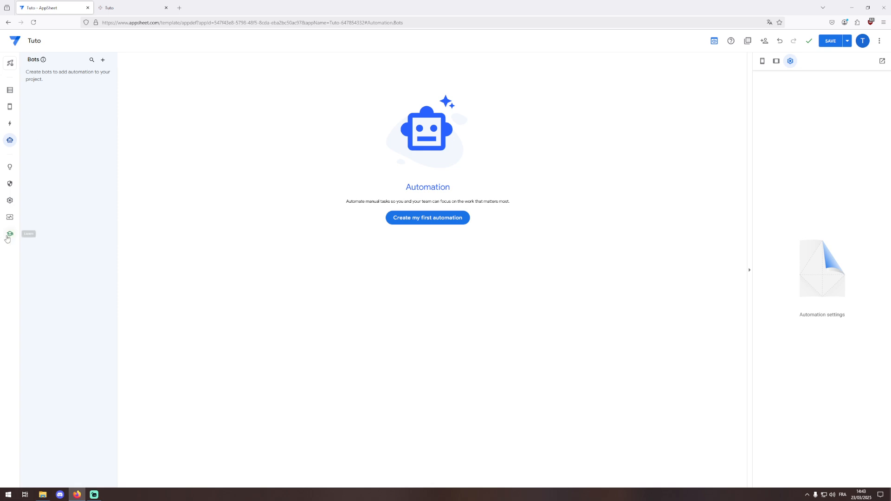
- Open the Learning center and browse its next steps, tutorial videos, articles and templates
{"action": "left_click", "coordinate": [9, 236]}
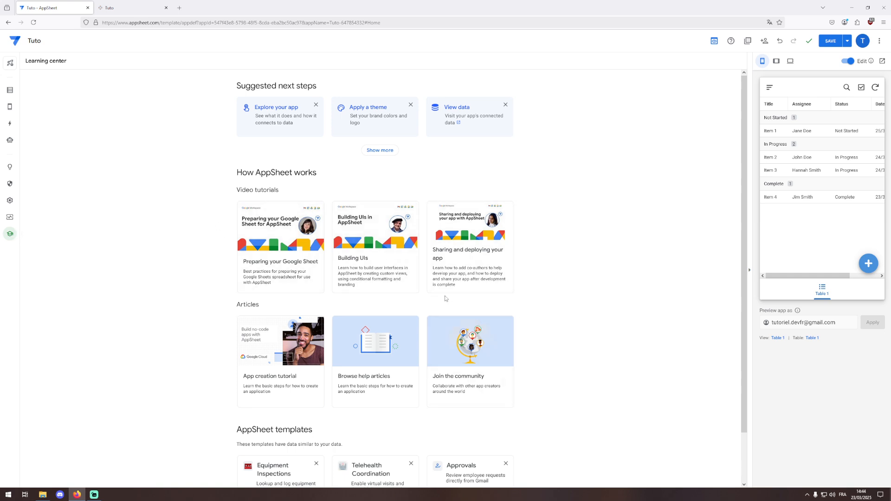
{"action": "scroll", "coordinate": [444, 296], "scroll_direction": "down", "scroll_amount": 2}
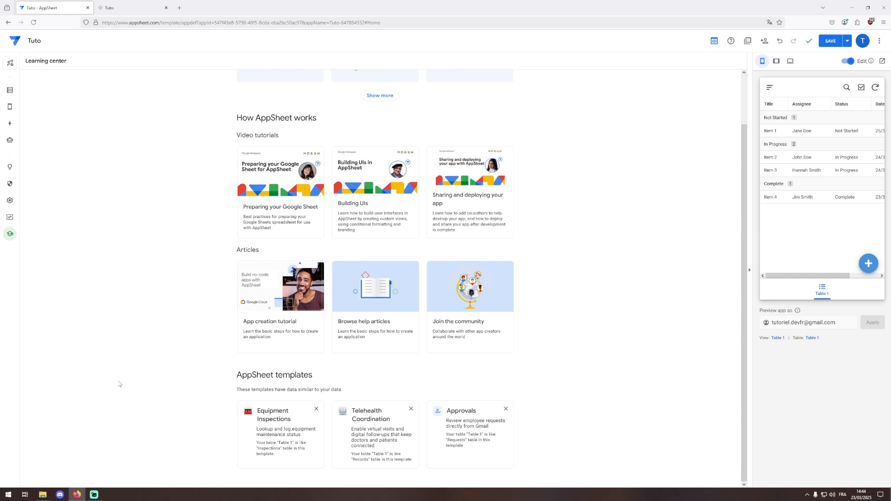
{"action": "scroll", "coordinate": [121, 388], "scroll_direction": "up", "scroll_amount": 2}
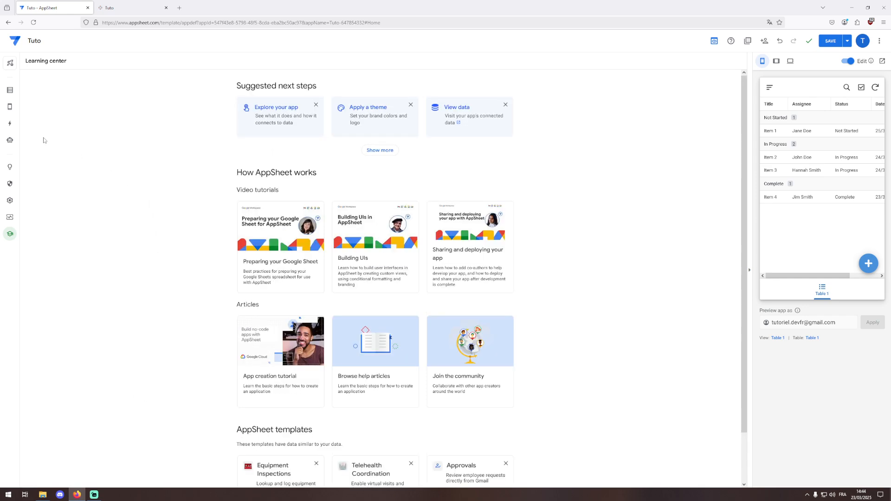
- Glance at Manage's monitoring tools, then open Settings on the Theme & Brand page
{"action": "left_click", "coordinate": [10, 221]}
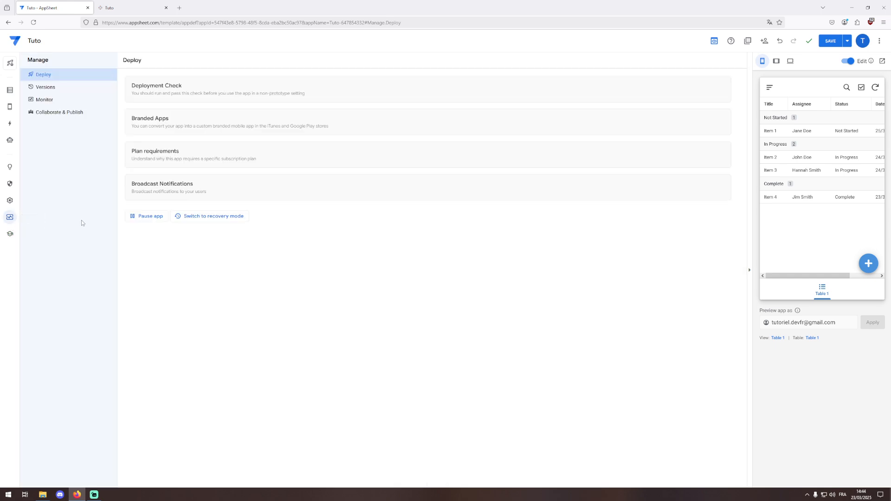
{"action": "left_click", "coordinate": [46, 101]}
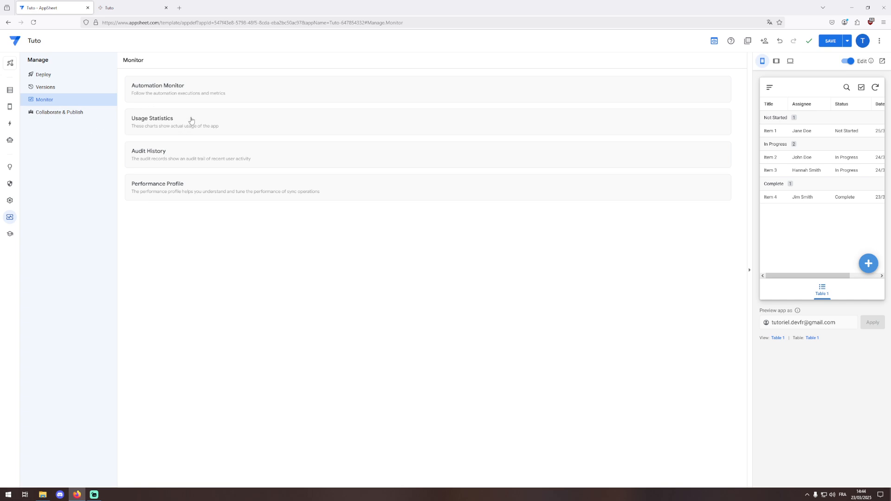
{"action": "left_click", "coordinate": [10, 200]}
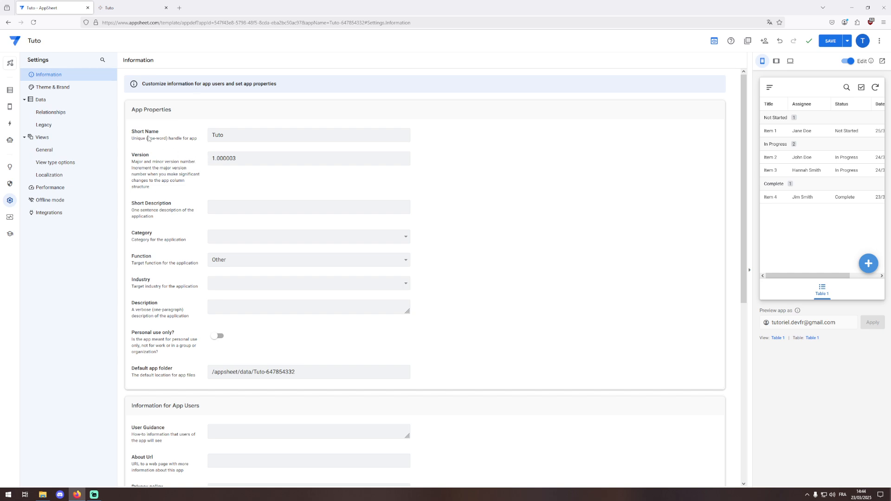
{"action": "left_click", "coordinate": [62, 87]}
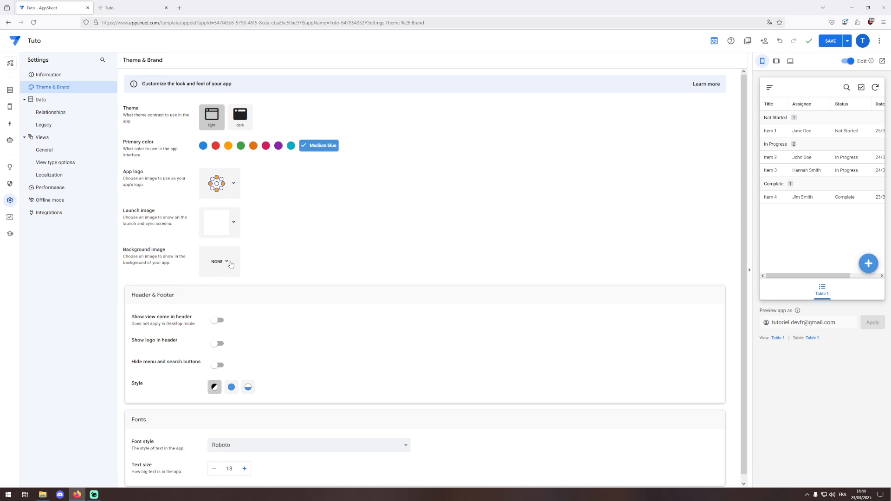
- Review the Theme & Brand, Views General, and Performance sync settings
{"action": "scroll", "coordinate": [320, 292], "scroll_direction": "down", "scroll_amount": 1}
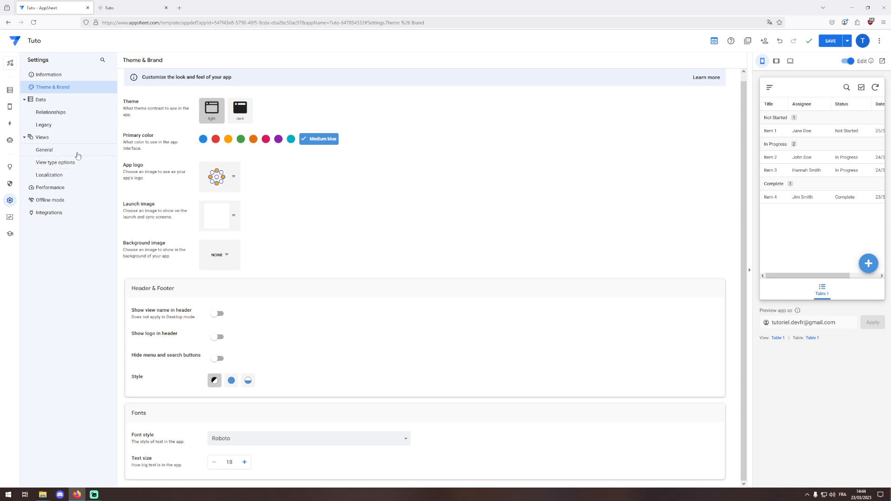
{"action": "left_click", "coordinate": [60, 151]}
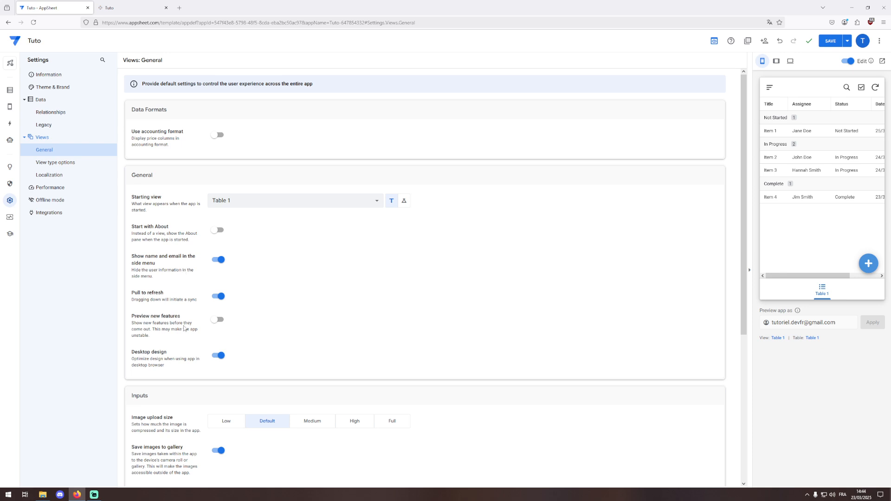
{"action": "scroll", "coordinate": [184, 328], "scroll_direction": "down", "scroll_amount": 2}
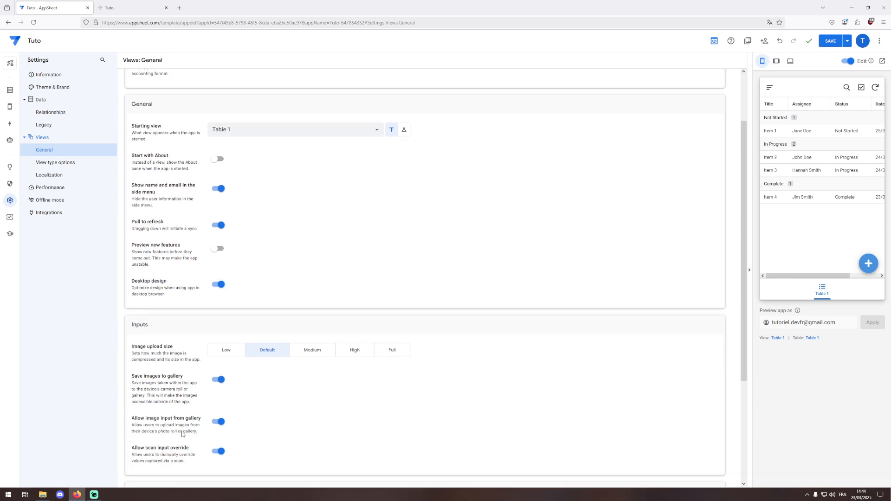
{"action": "left_click", "coordinate": [62, 191]}
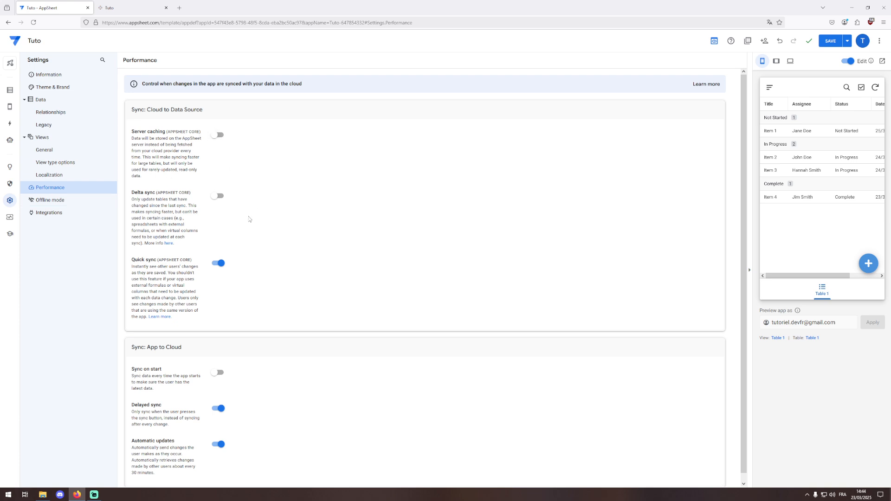
{"action": "scroll", "coordinate": [232, 260], "scroll_direction": "down", "scroll_amount": 1}
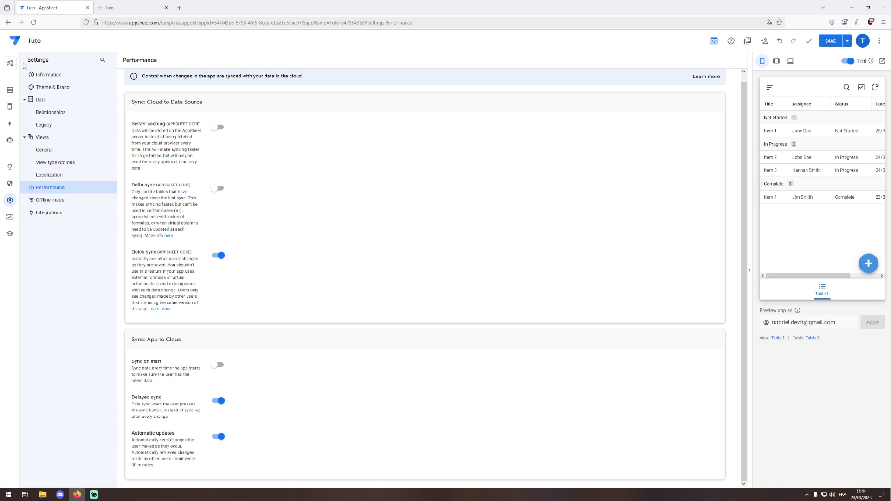
- Open My Apps in a new tab, view Tuto's options, then return to the editor tab
{"action": "mouse_move", "coordinate": [10, 106]}
{"action": "left_click", "coordinate": [748, 41]}
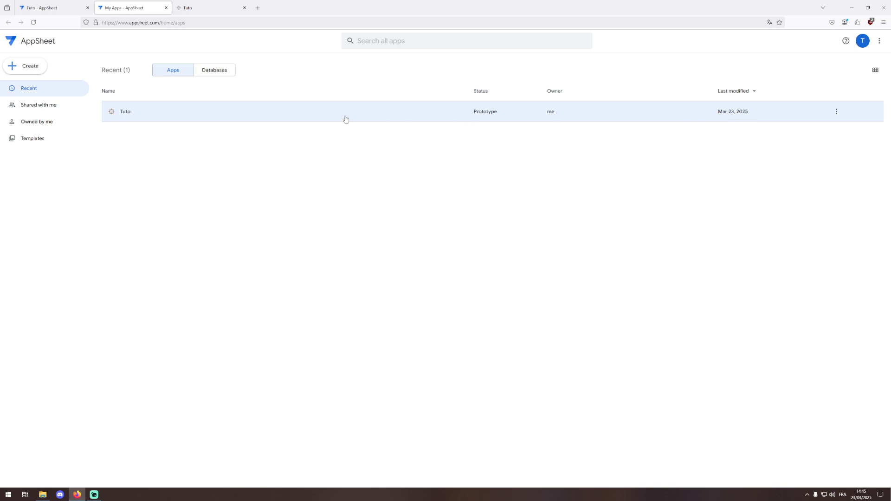
{"action": "left_click", "coordinate": [836, 112]}
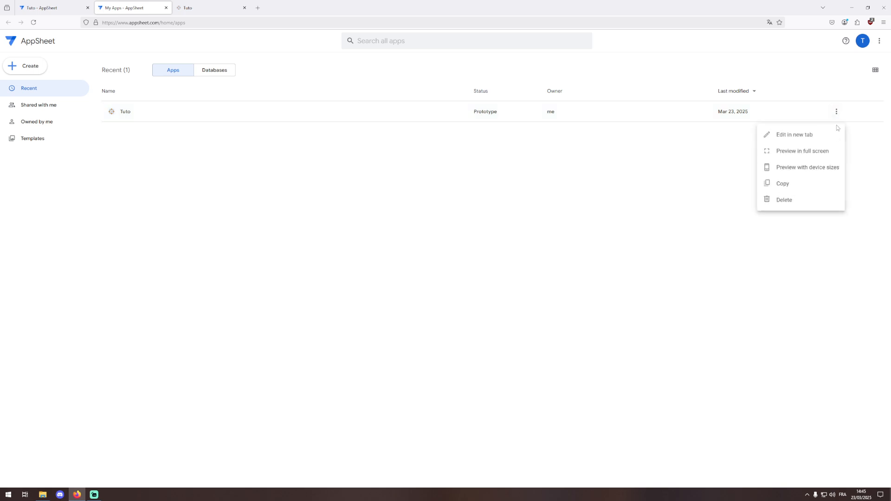
{"action": "left_click", "coordinate": [379, 80]}
{"action": "left_click", "coordinate": [42, 8]}
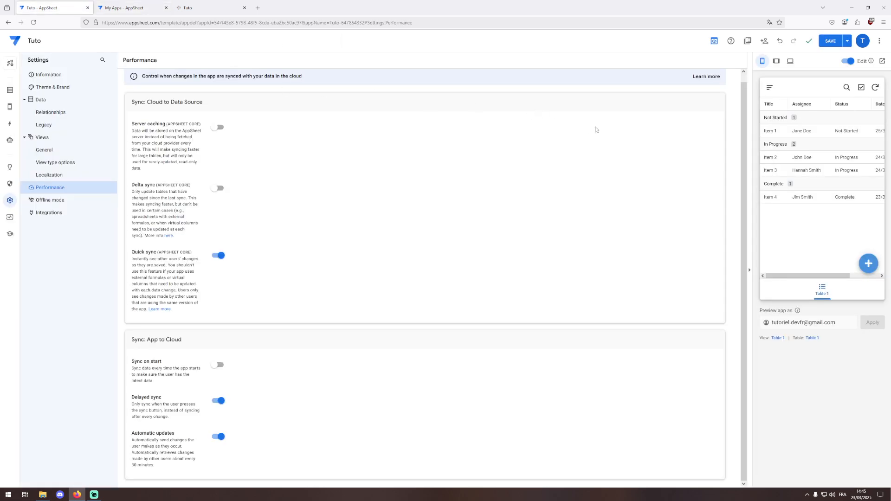
- Copy Tuto's 'Open in browser' share link from the Share links list
{"action": "left_click", "coordinate": [765, 41]}
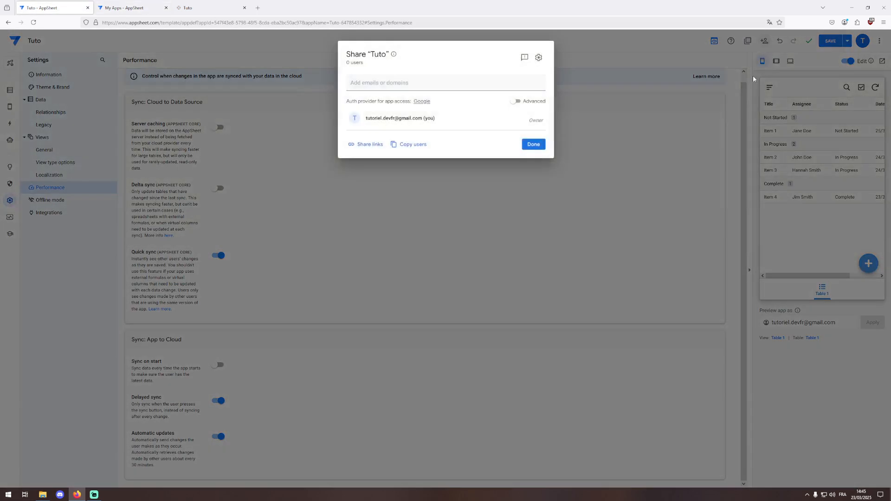
{"action": "left_click", "coordinate": [376, 145]}
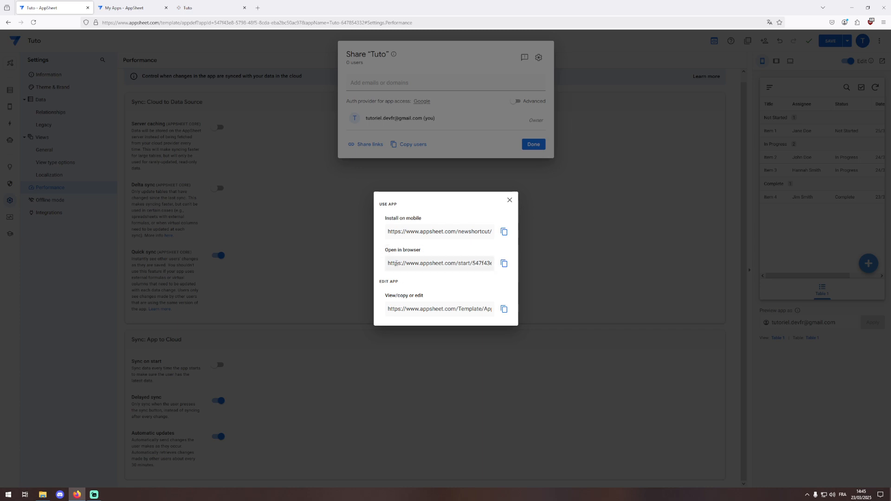
{"action": "left_click", "coordinate": [504, 263]}
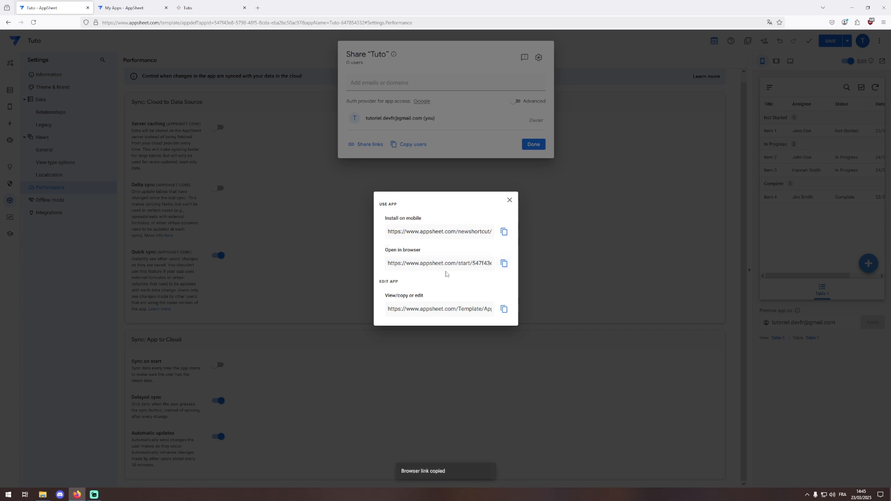
- Load the copied link in a new tab to confirm the app runs, then close that tab
{"action": "left_click", "coordinate": [258, 7]}
{"action": "key", "text": "ctrl+v"}
{"action": "key", "text": "Return"}
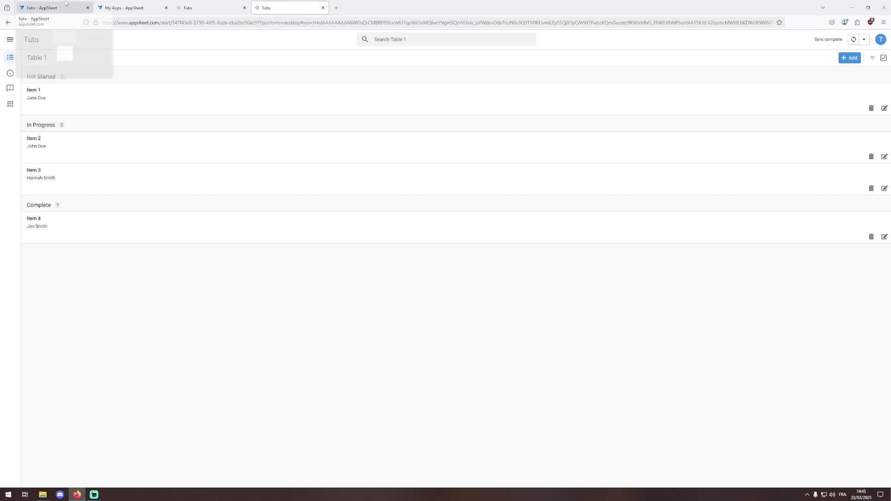
{"action": "left_click", "coordinate": [42, 8]}
{"action": "middle_click", "coordinate": [299, 7]}
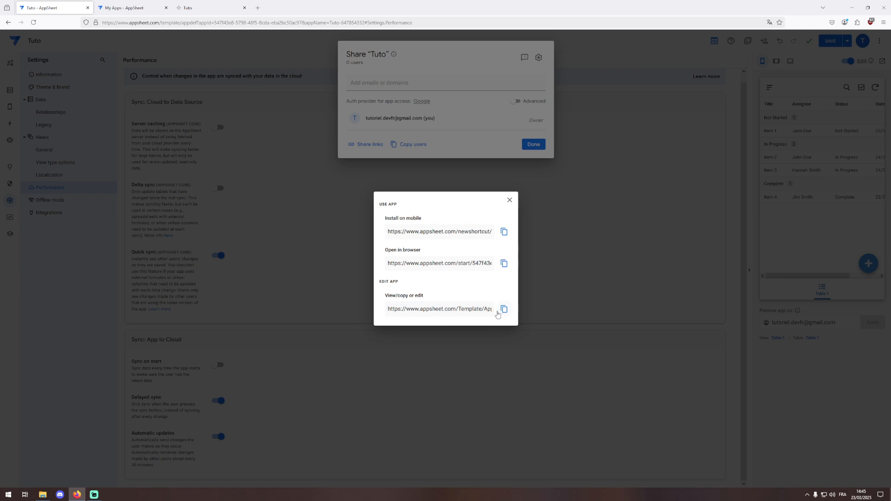
- Dismiss the share links and Share dialog, then show Table 1's six column definitions in Data
{"action": "left_click", "coordinate": [509, 200]}
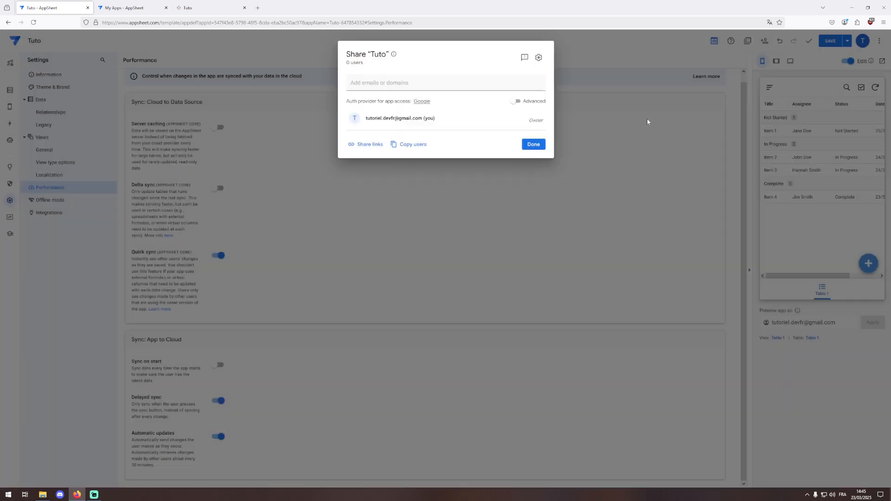
{"action": "left_click", "coordinate": [647, 122]}
{"action": "left_click", "coordinate": [764, 40]}
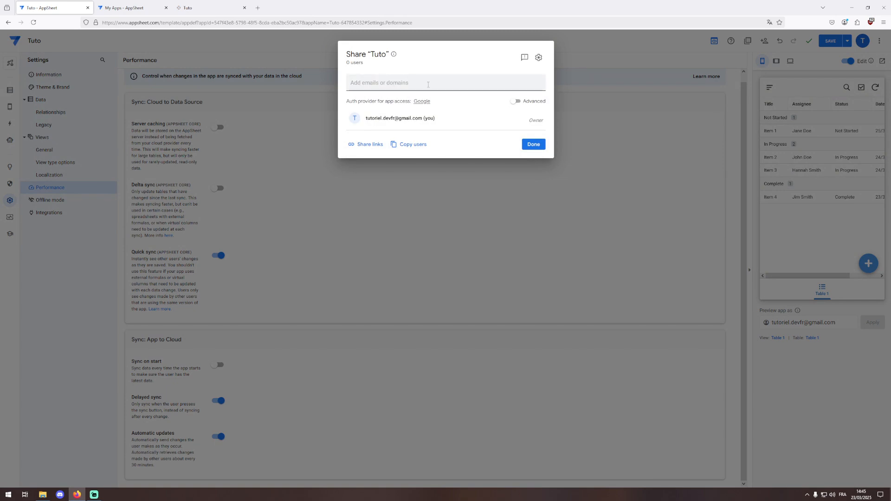
{"action": "left_click", "coordinate": [639, 116]}
{"action": "left_click", "coordinate": [10, 90]}
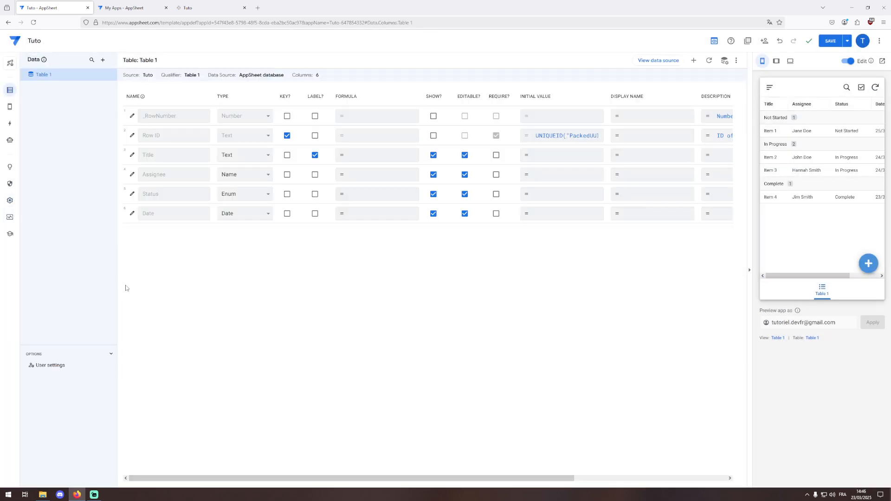